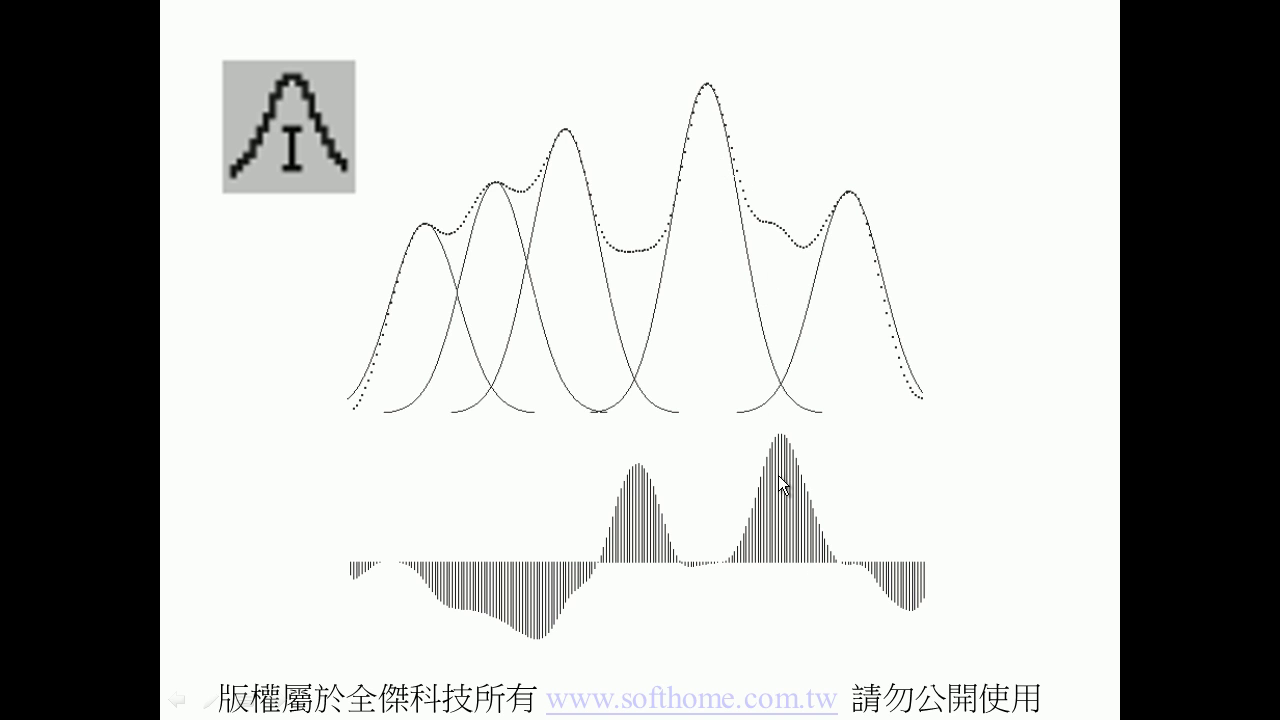
# Advance to the slide of enlarged residuals with red arrows marking two bumps
pyautogui.click(621, 477)
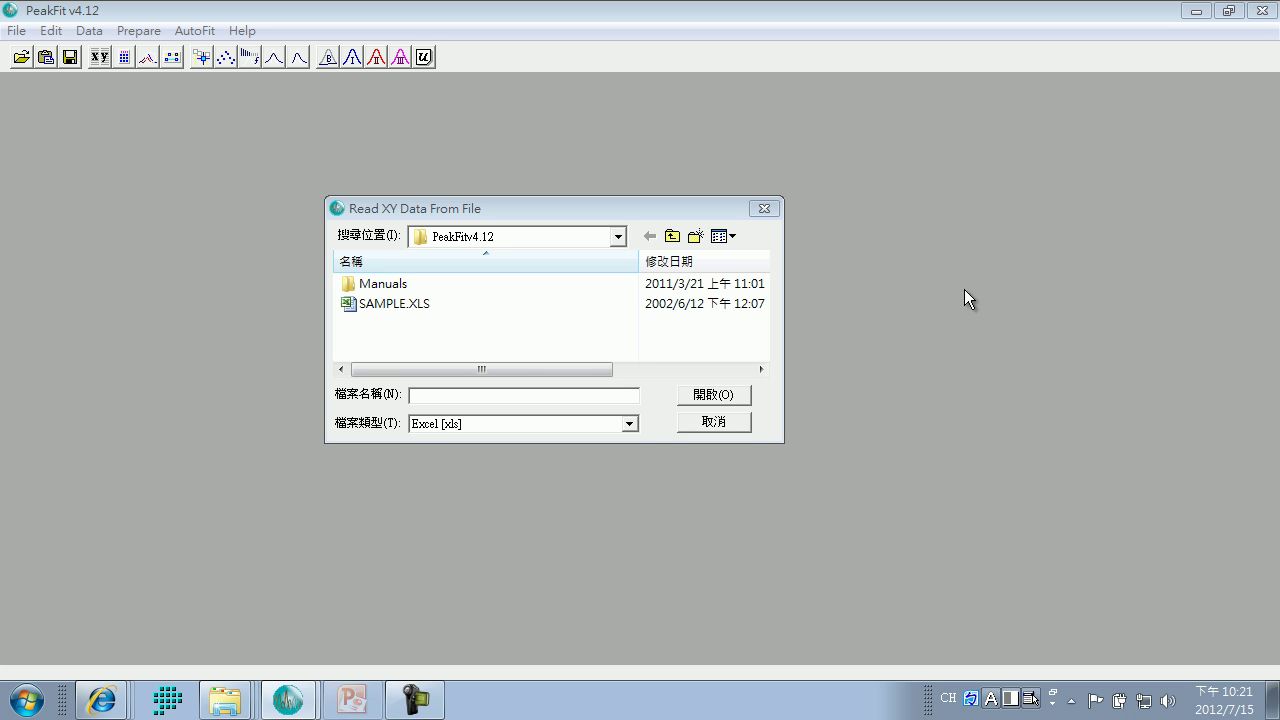
# Load the Hidden15 X and Hidden15 Y columns from SAMPLE.XLS as X and Y data
pyautogui.moveTo(567, 206); pyautogui.dragTo(554, 177)
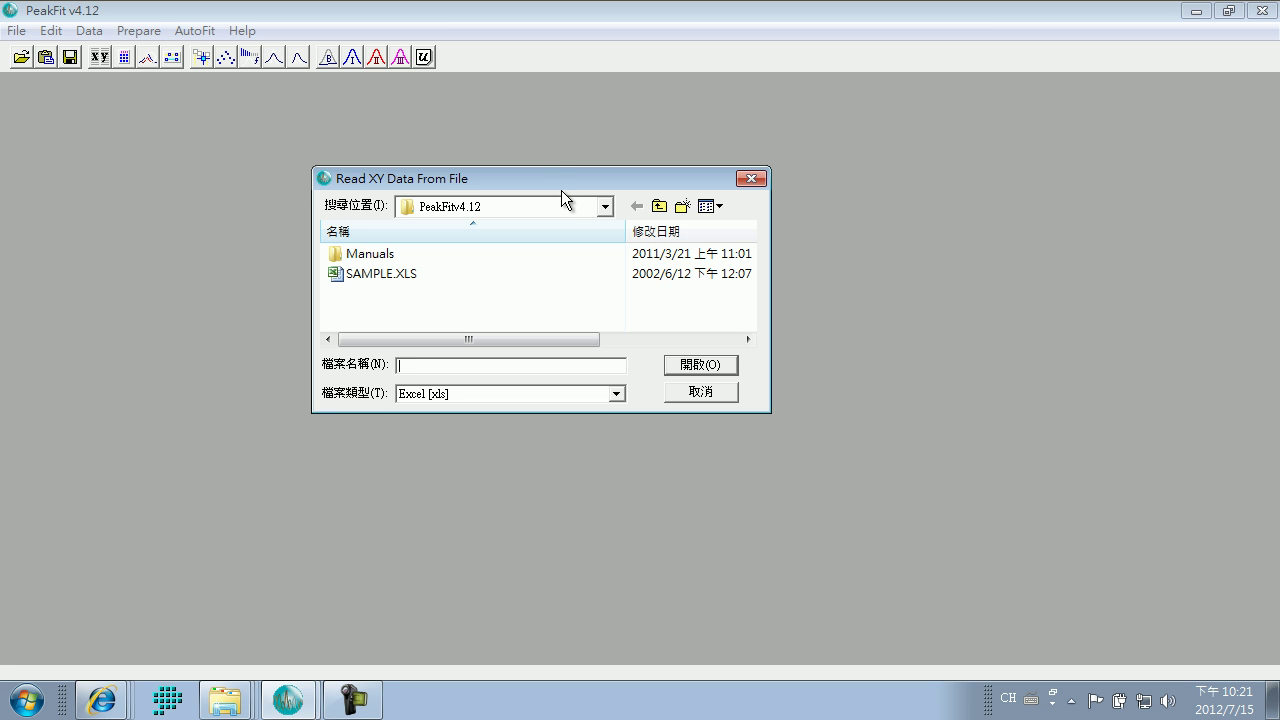
pyautogui.click(371, 274)
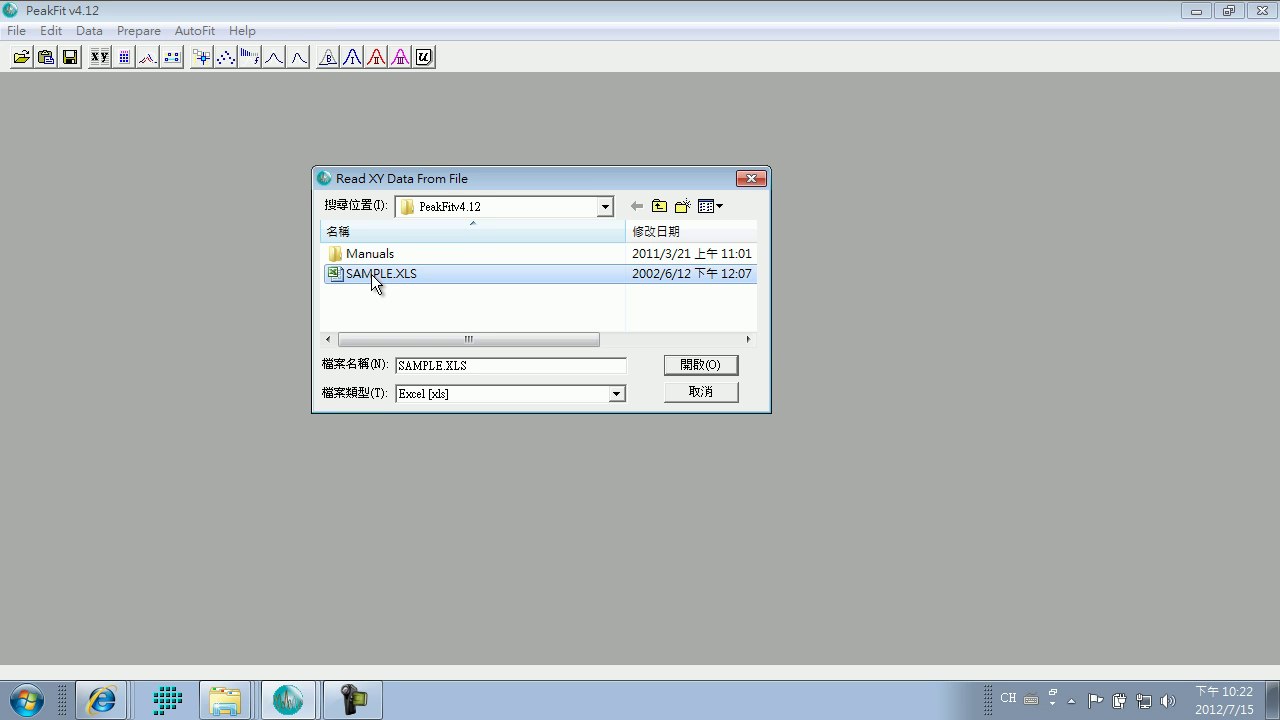
pyautogui.click(682, 366)
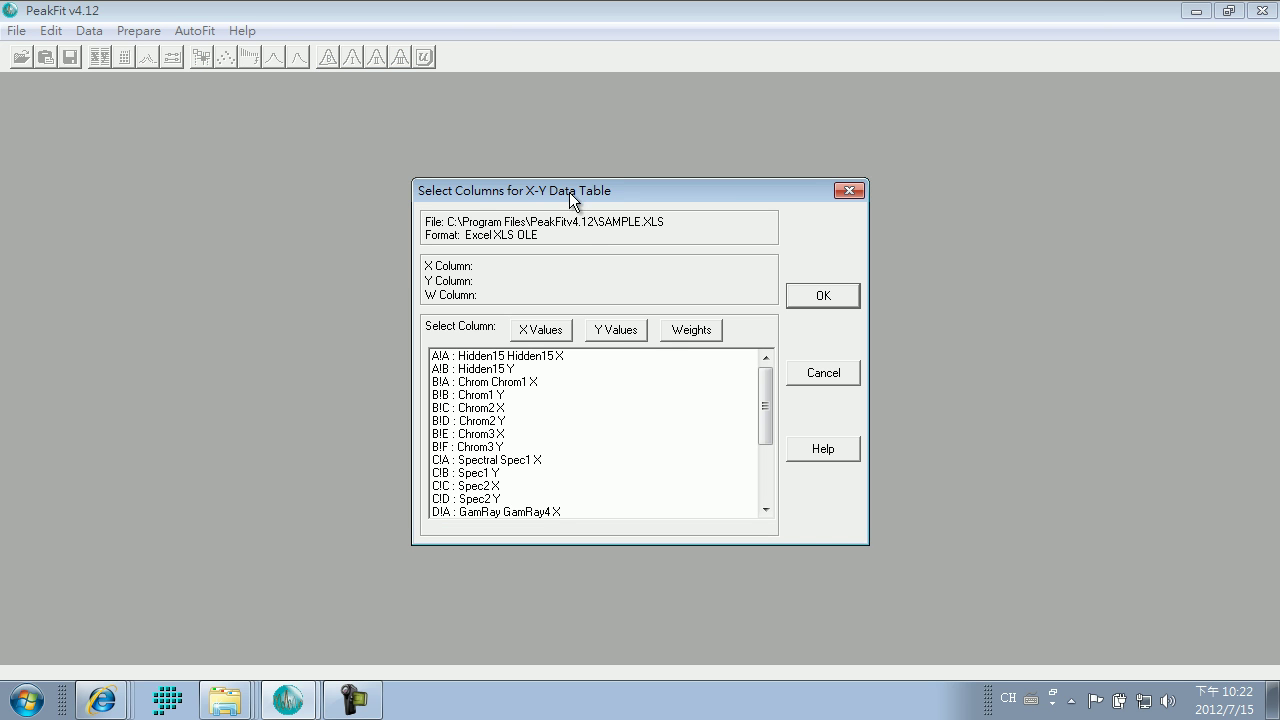
pyautogui.moveTo(569, 192); pyautogui.dragTo(456, 112)
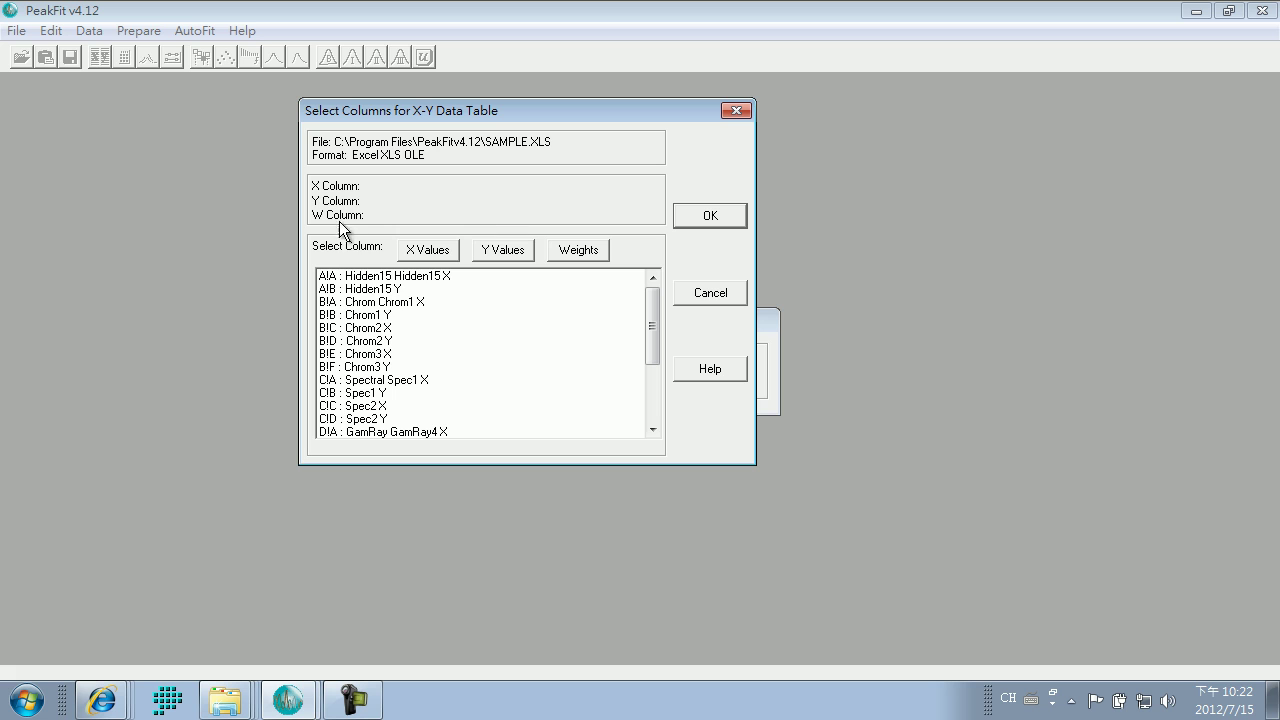
pyautogui.doubleClick(373, 280)
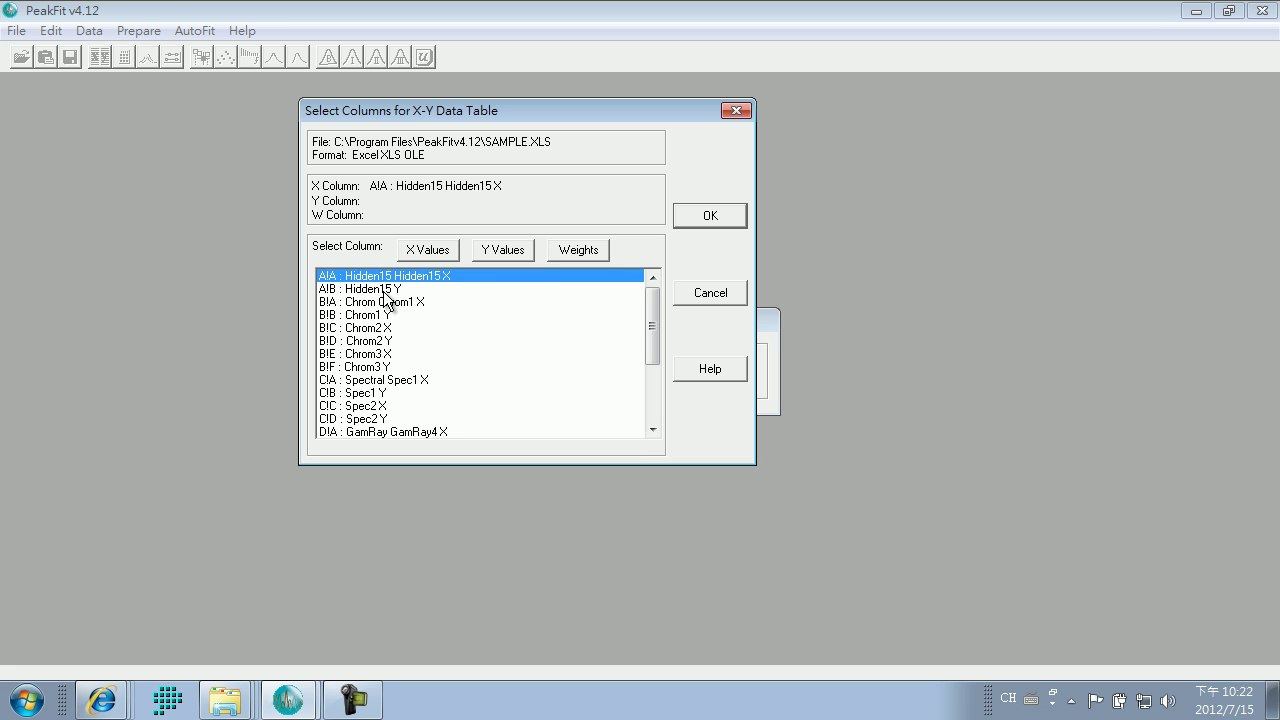
pyautogui.doubleClick(384, 289)
pyautogui.click(718, 220)
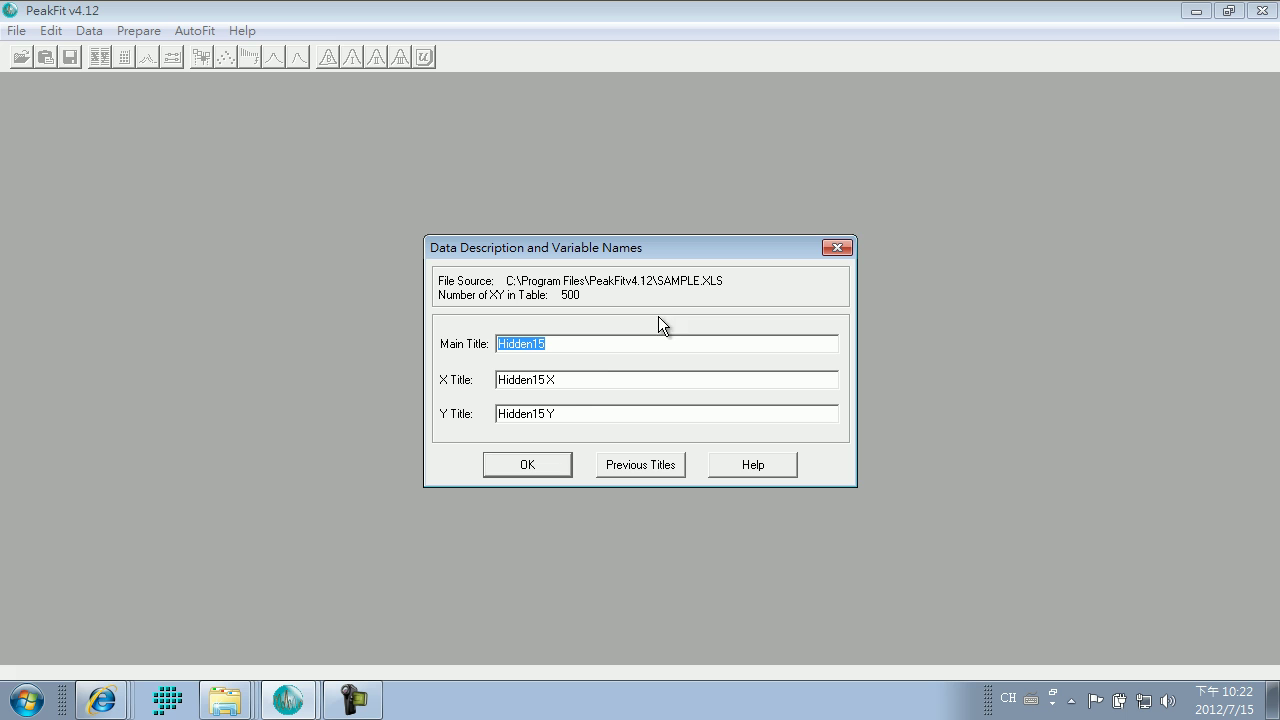
pyautogui.click(525, 467)
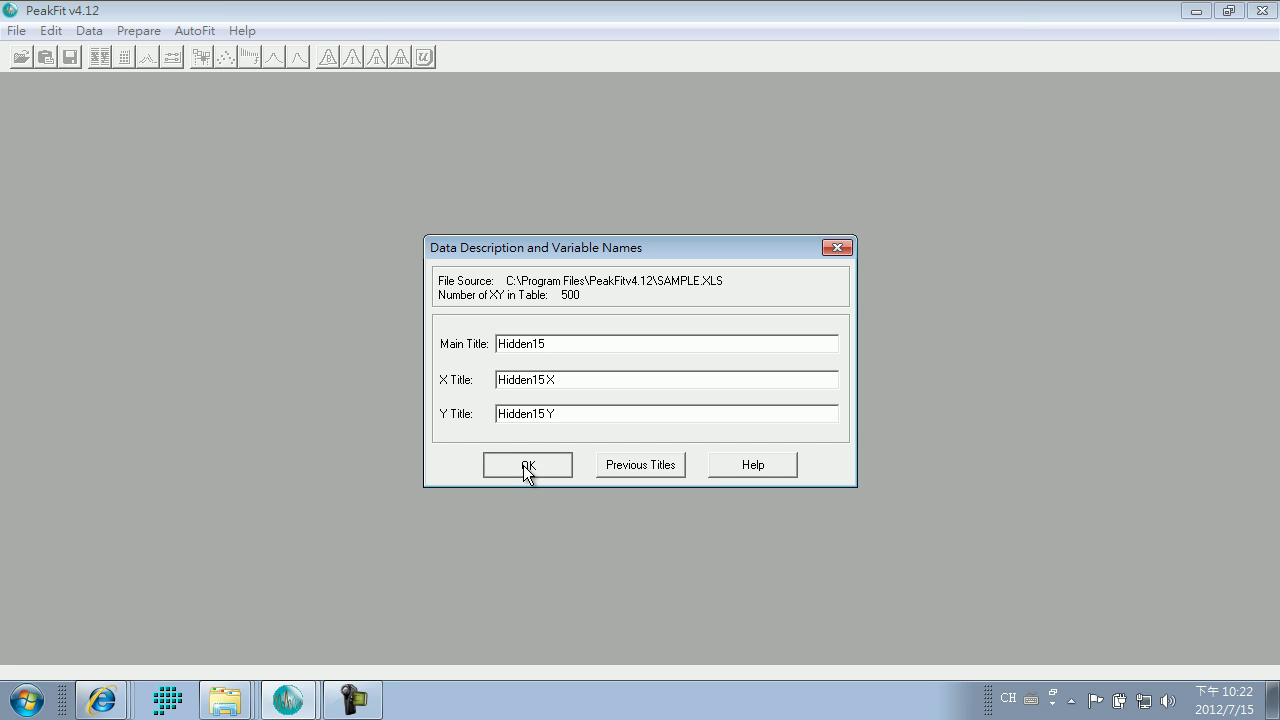
pyautogui.click(525, 467)
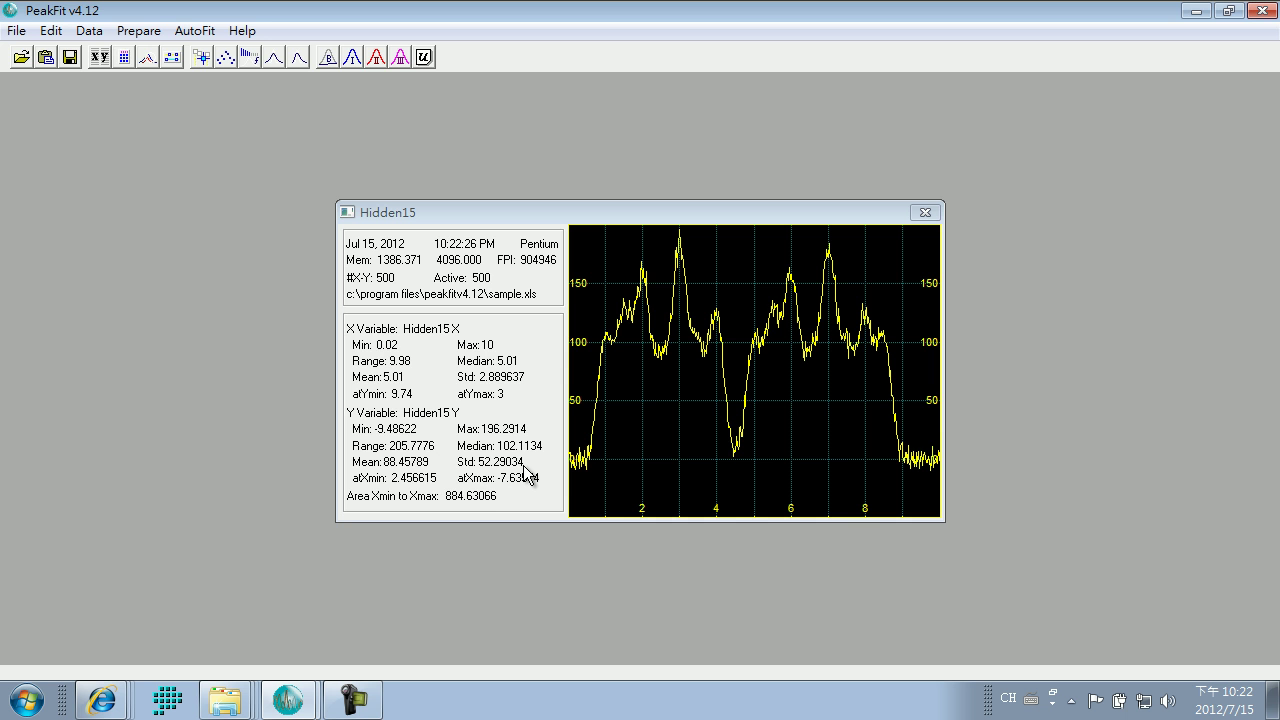
pyautogui.moveTo(618, 213); pyautogui.dragTo(582, 157)
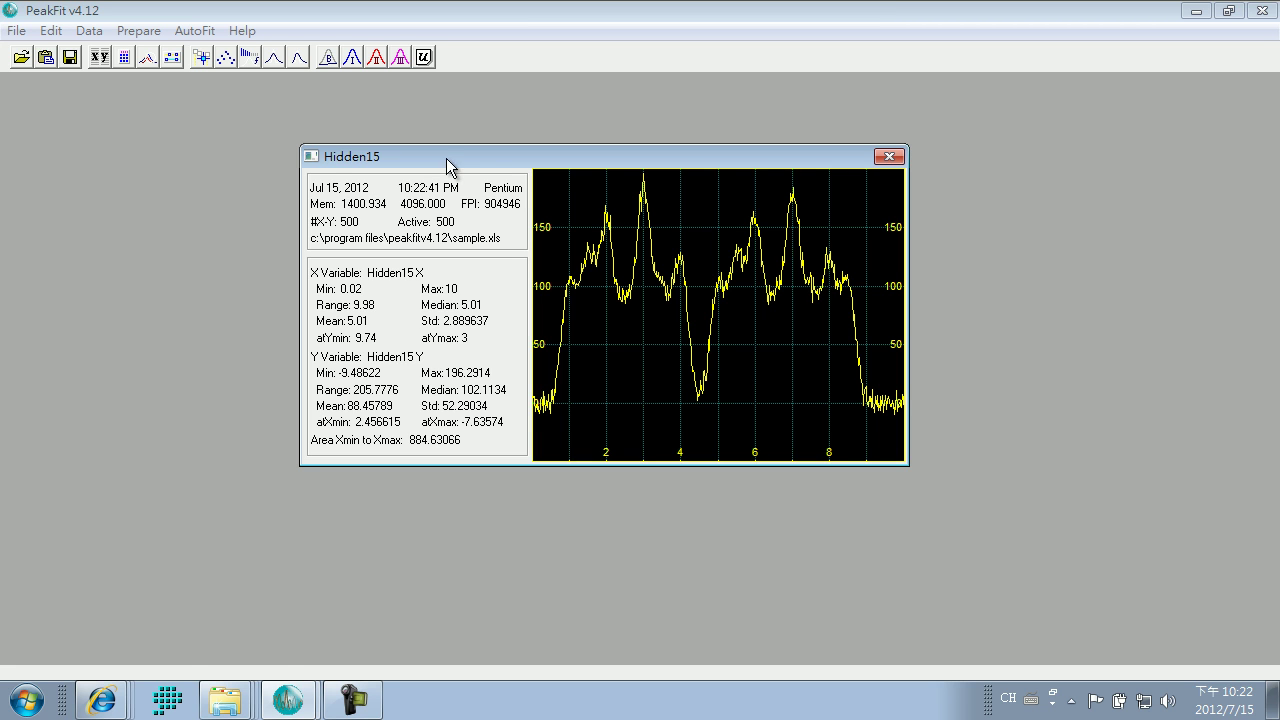
# Start residuals AutoFit with AI Expert smoothing, try the Chromatography and Statistical families, and keep Spectroscopy
pyautogui.click(355, 62)
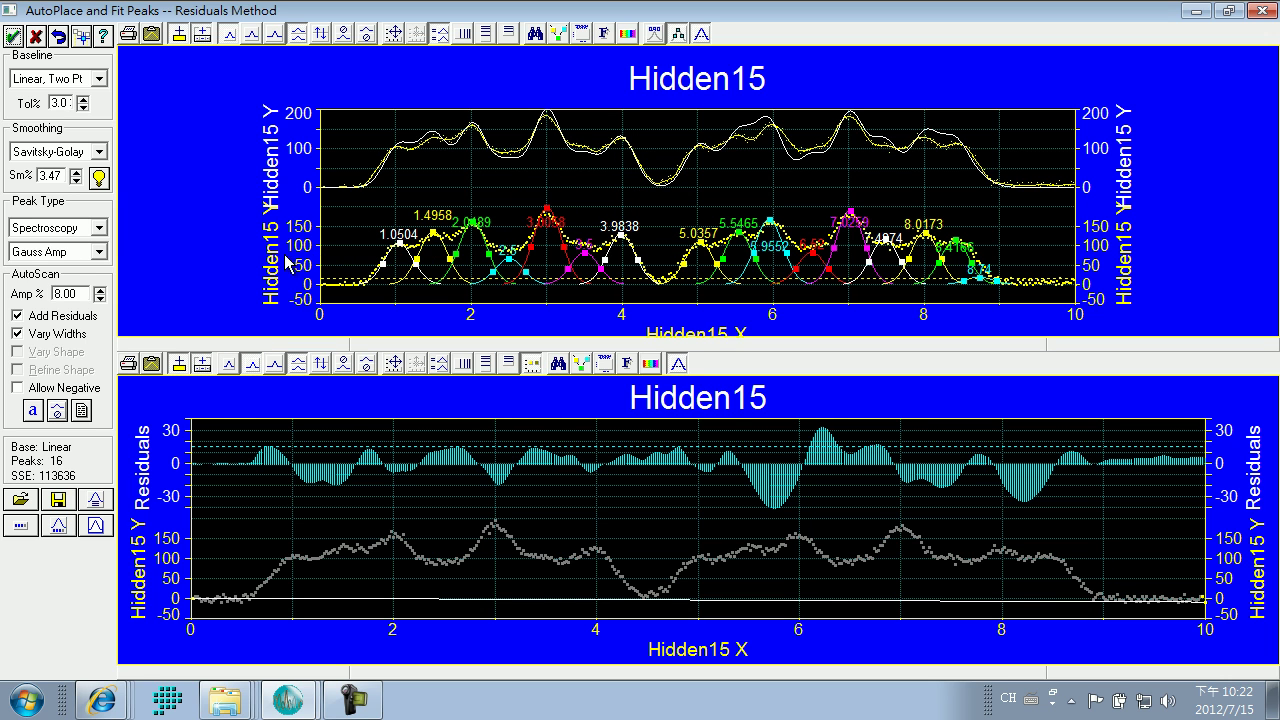
pyautogui.click(99, 179)
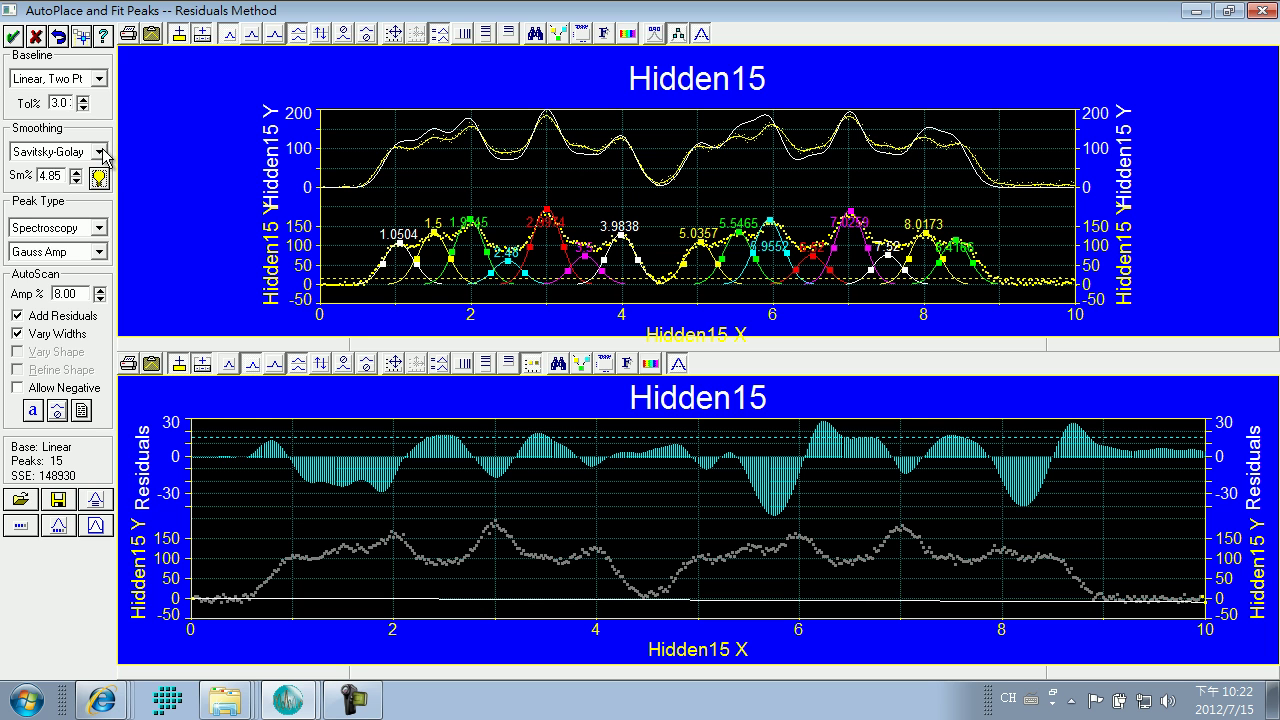
pyautogui.click(101, 228)
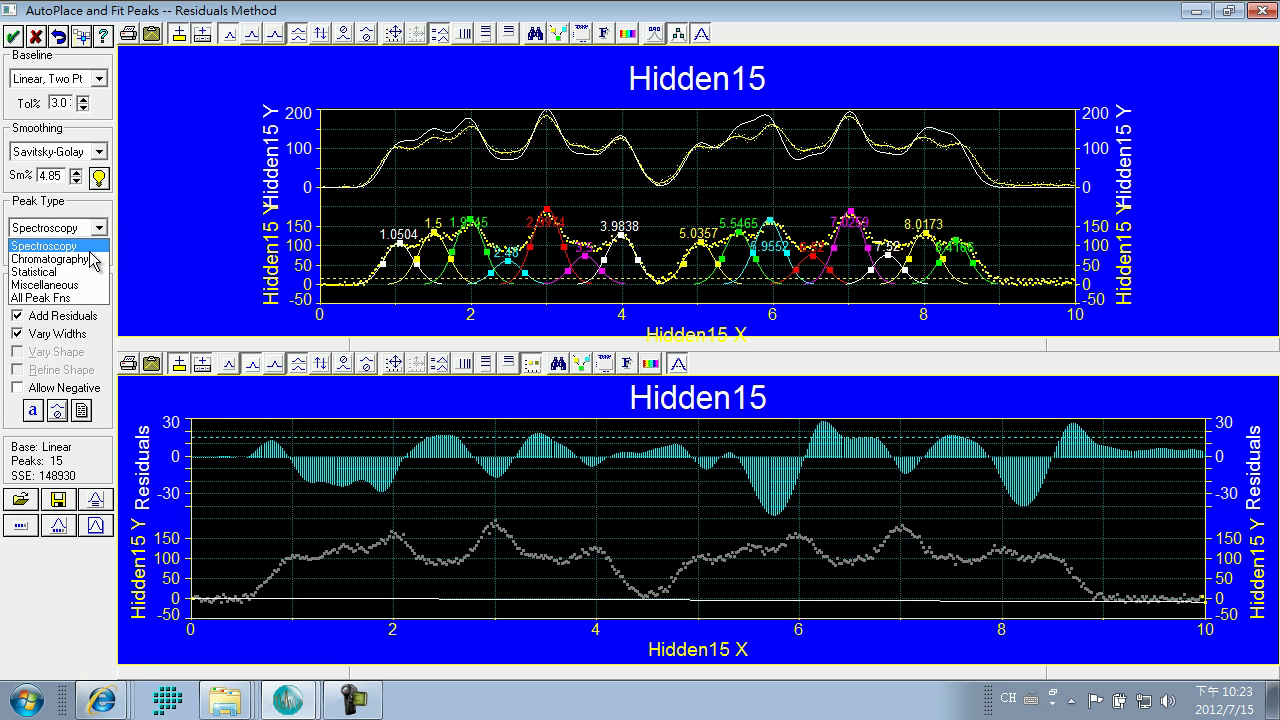
pyautogui.click(88, 260)
pyautogui.click(100, 228)
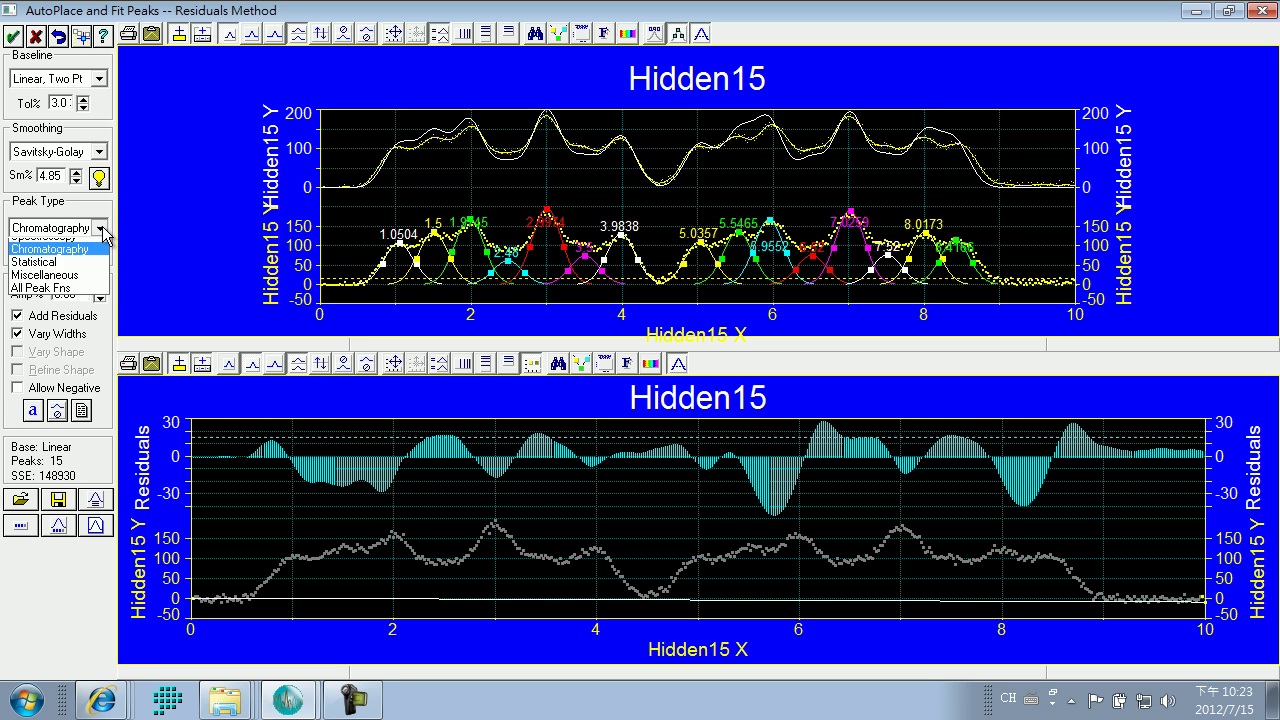
pyautogui.click(54, 273)
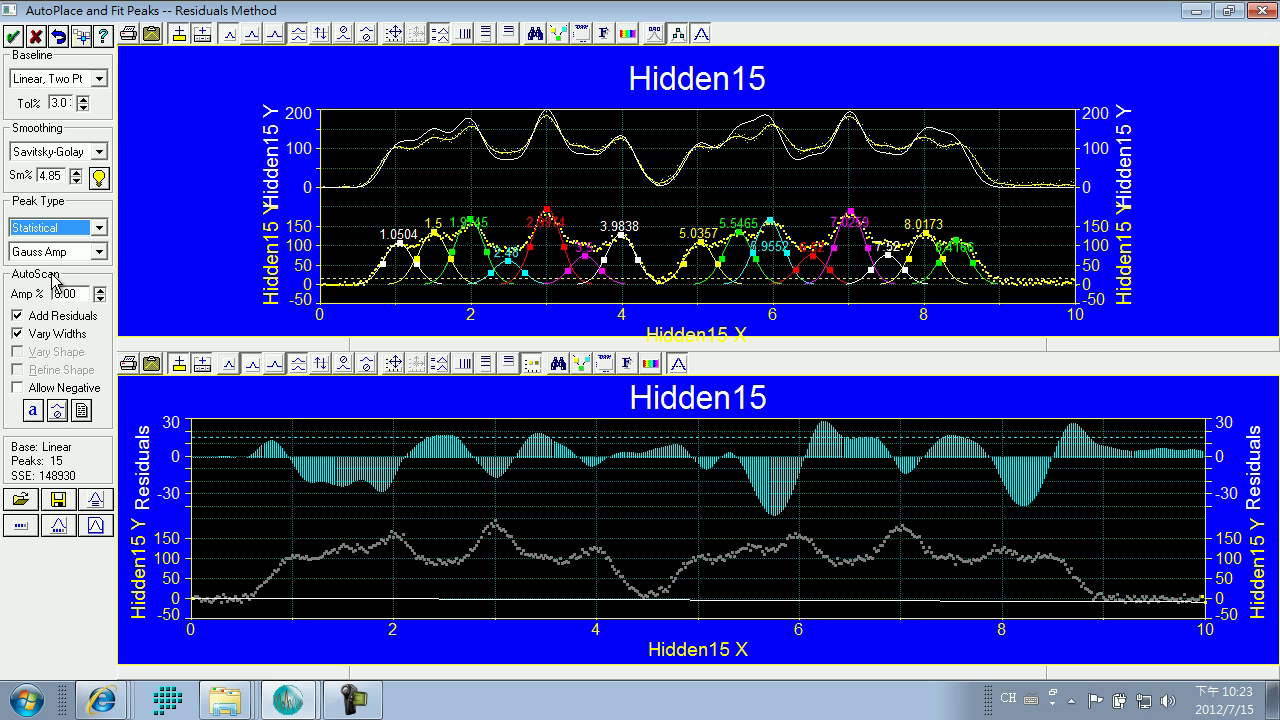
pyautogui.click(100, 228)
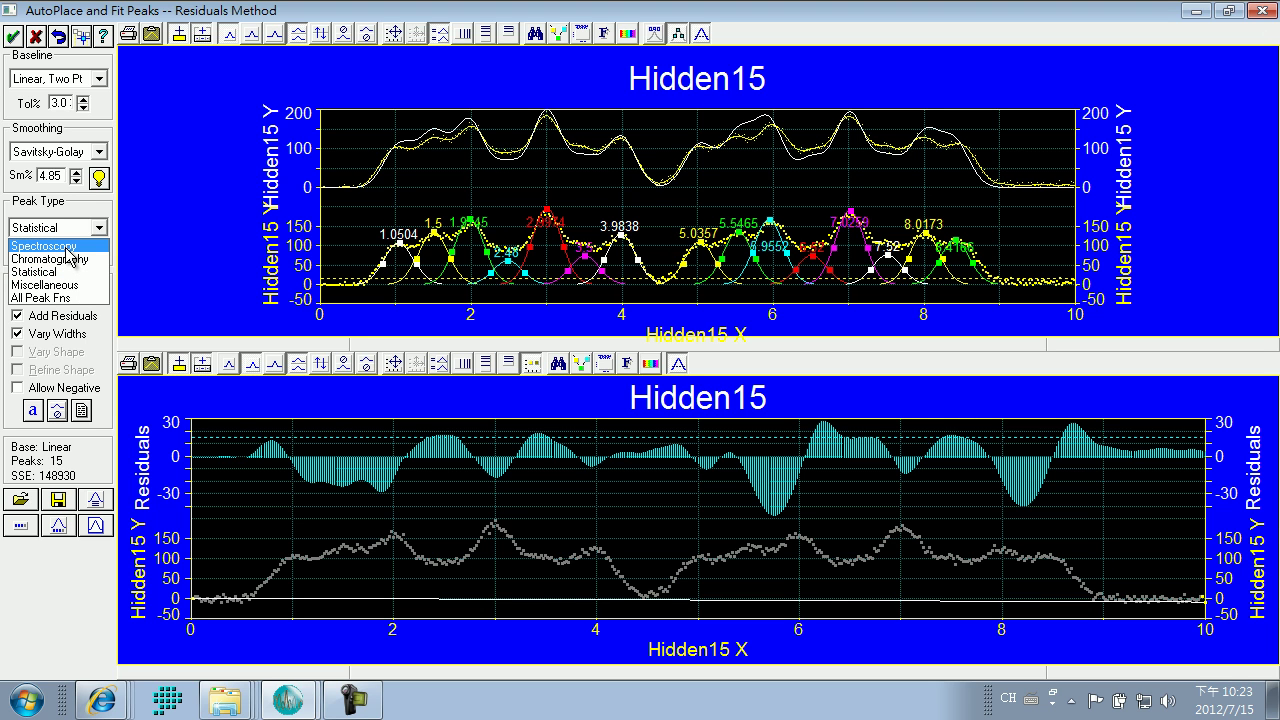
pyautogui.click(70, 248)
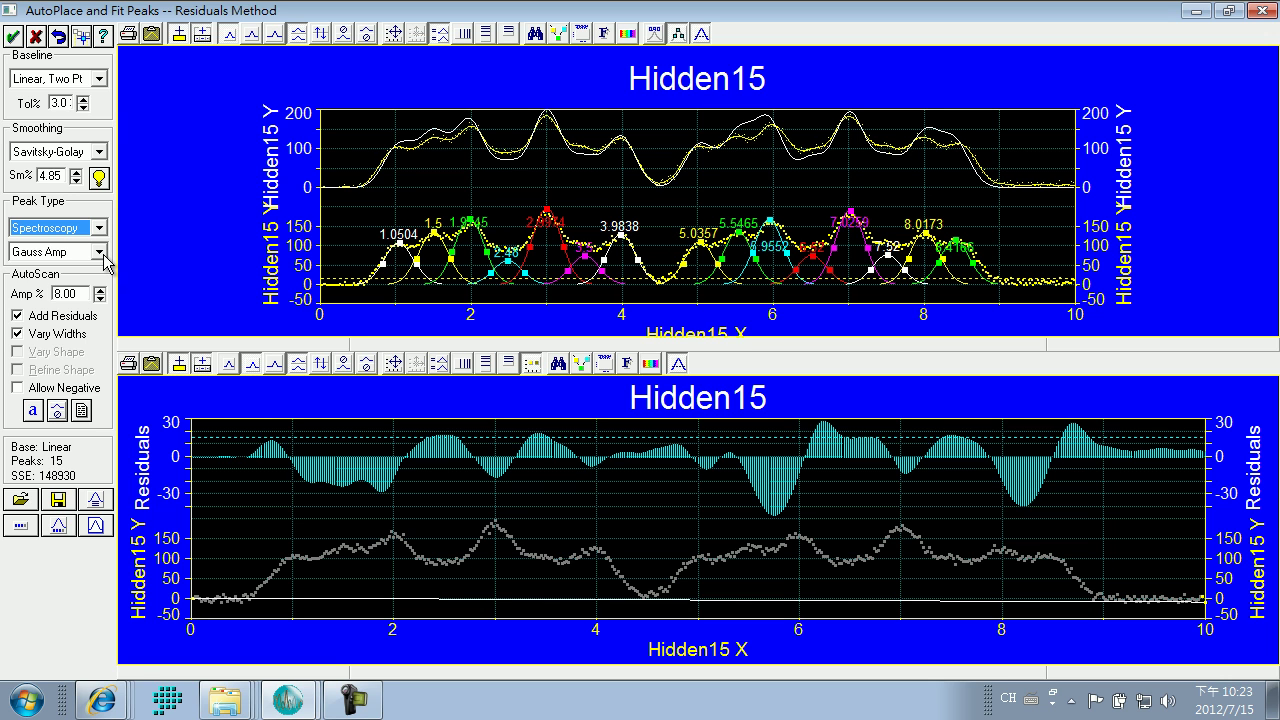
# Try the Gauss Area and Lorentz Amp peak shapes, then settle on Gauss Amp
pyautogui.click(100, 253)
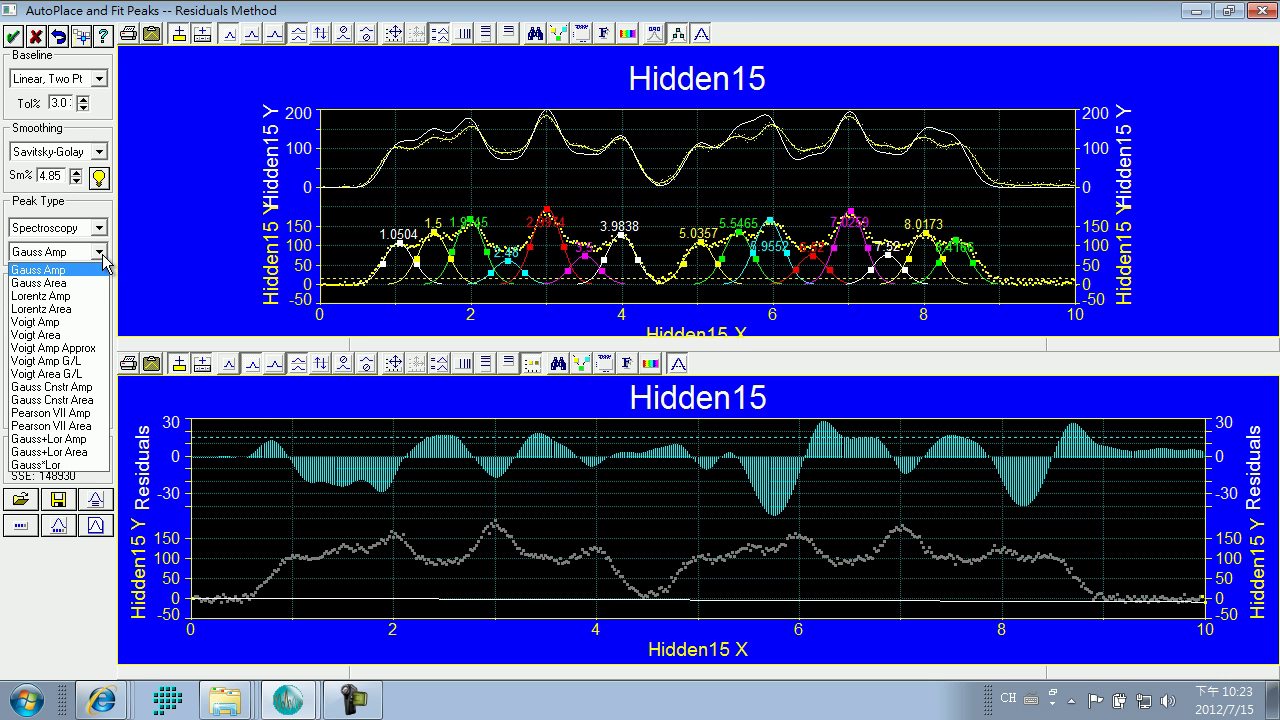
pyautogui.click(40, 283)
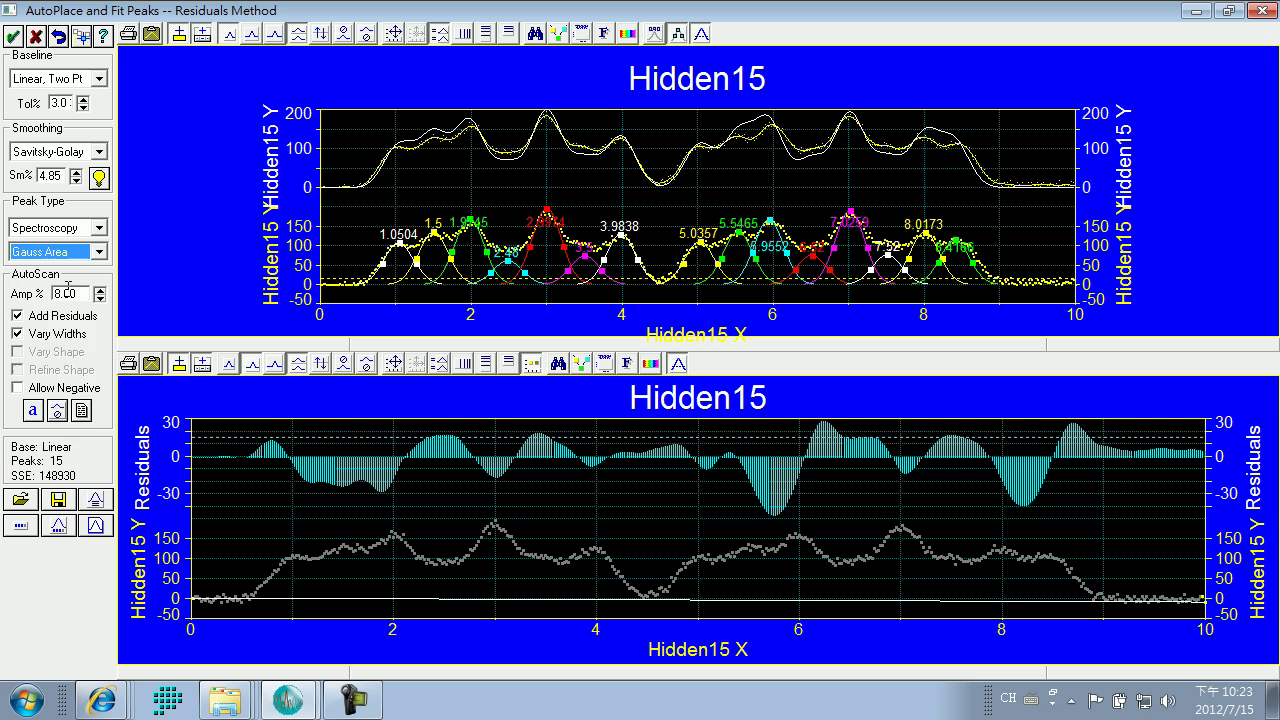
pyautogui.click(99, 252)
pyautogui.click(60, 298)
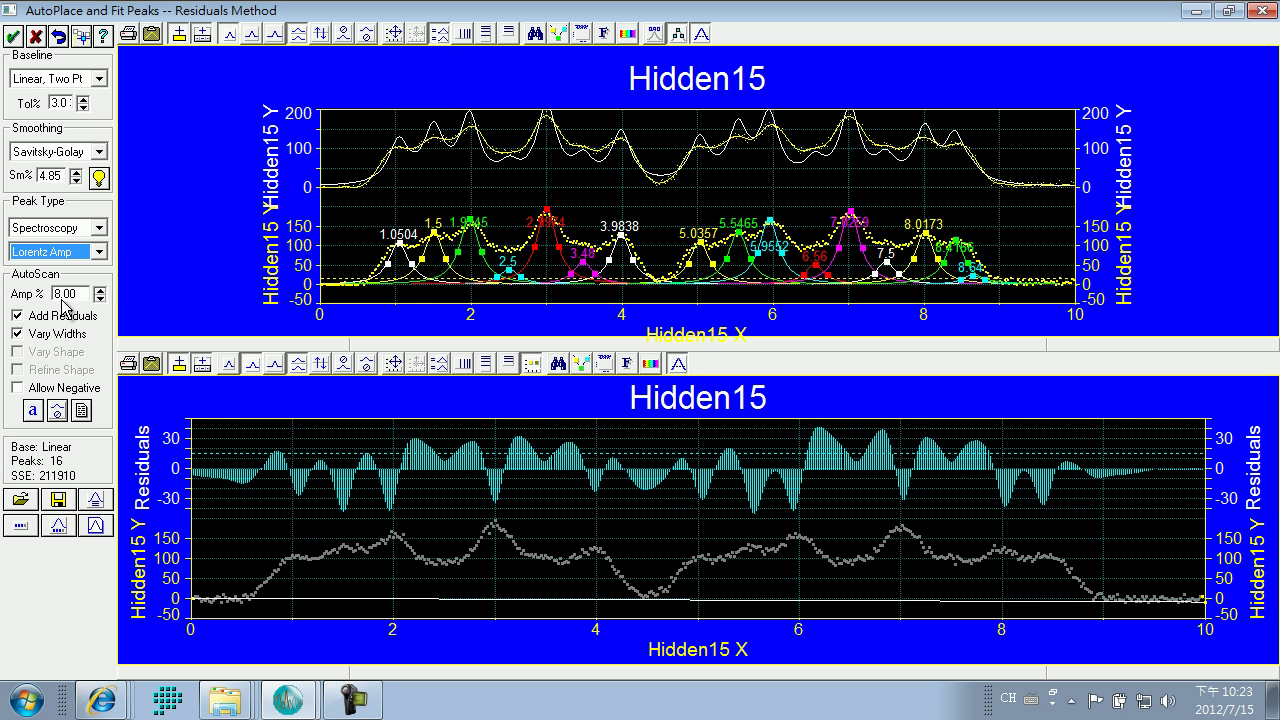
pyautogui.click(100, 253)
pyautogui.click(76, 270)
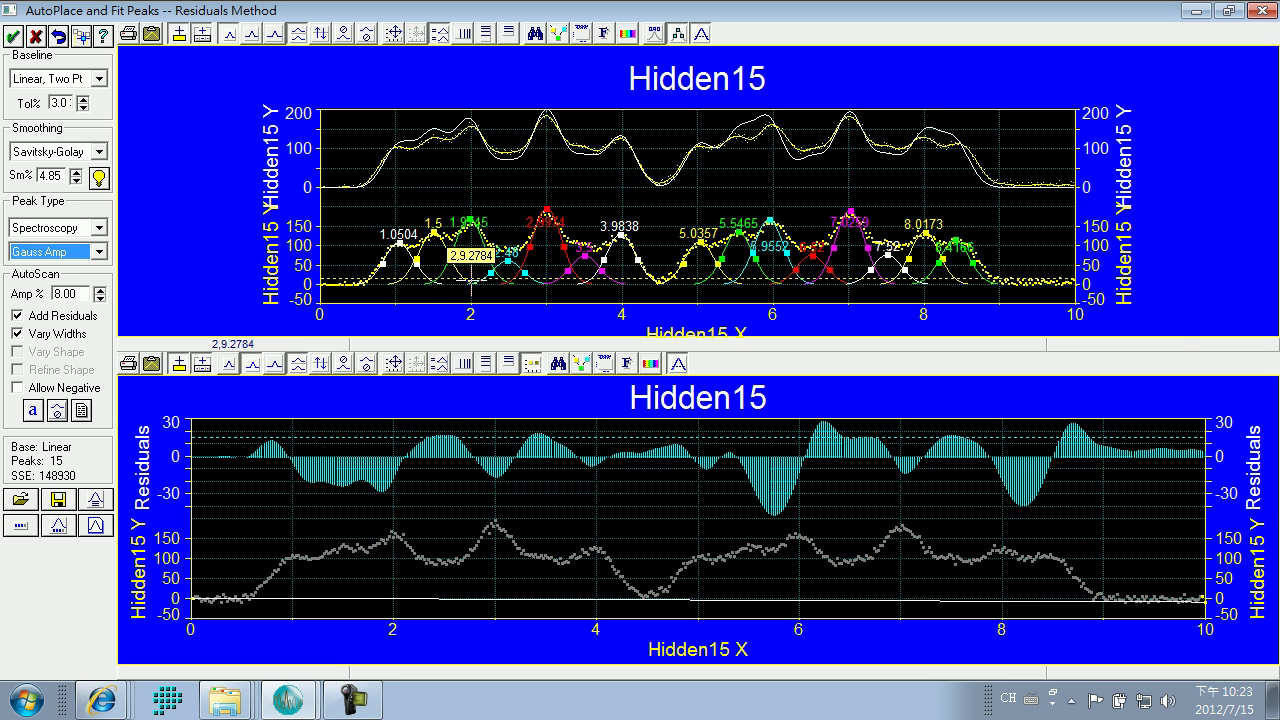
pyautogui.moveTo(58, 525)
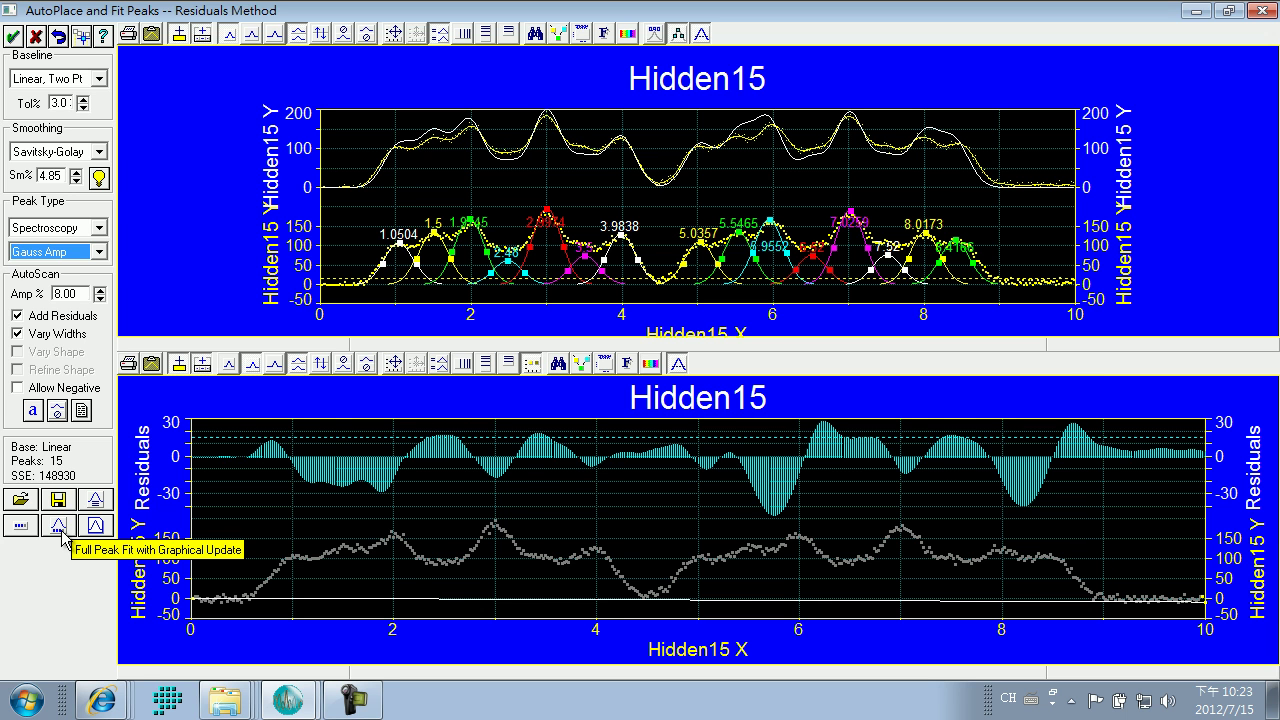
# Run the full peak fit with graphical update until it converges at r² 0.99099
pyautogui.click(61, 535)
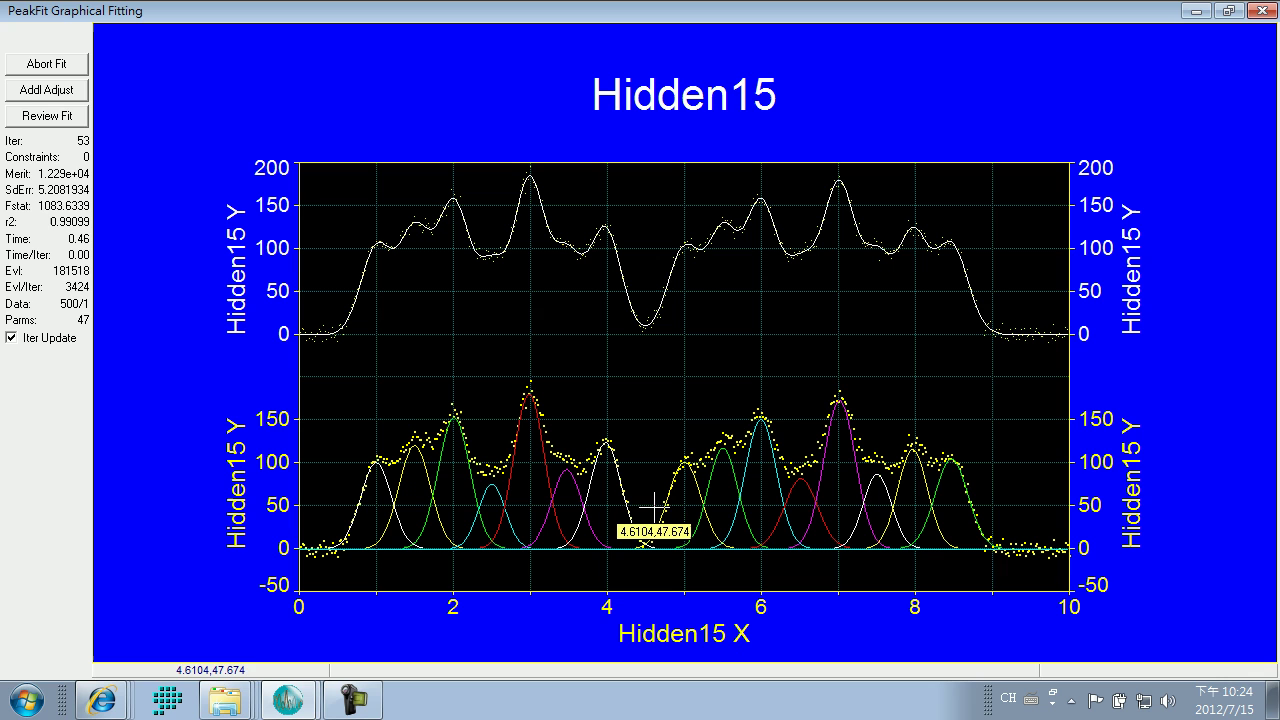
# Review the fit and display only 95% prediction-interval bands around the fitted curve
pyautogui.click(47, 116)
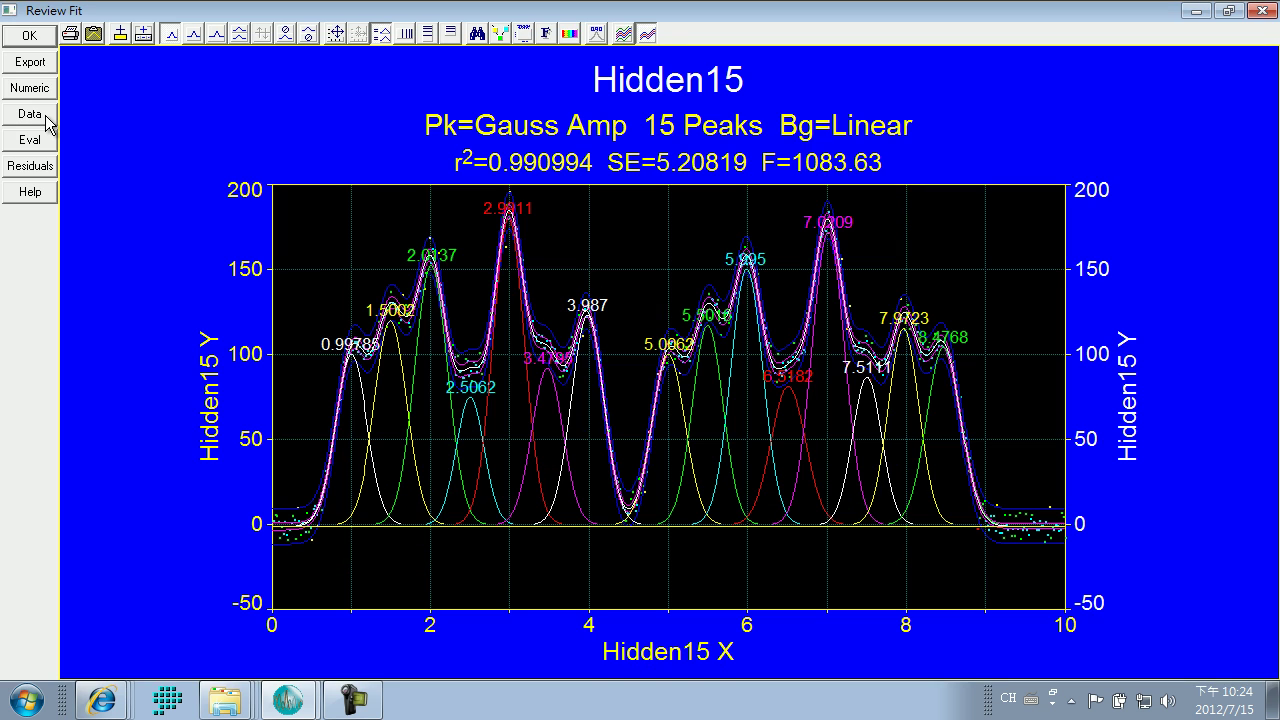
pyautogui.click(624, 34)
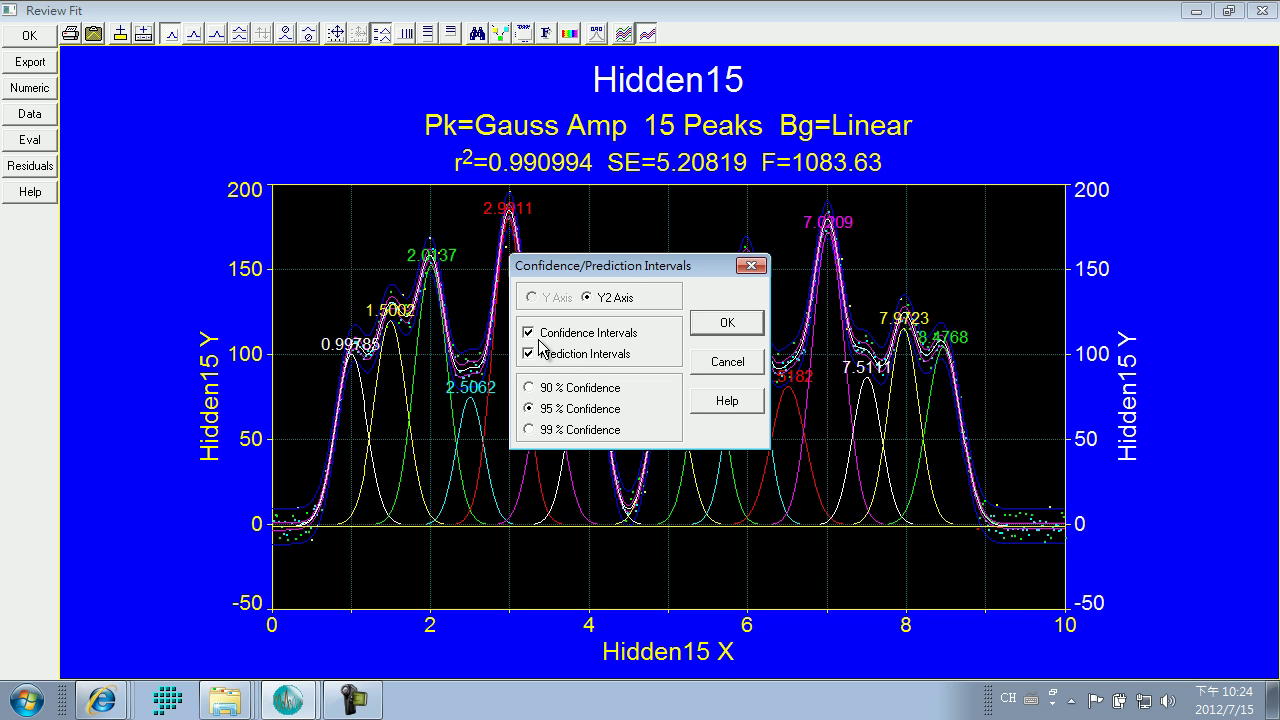
pyautogui.click(718, 324)
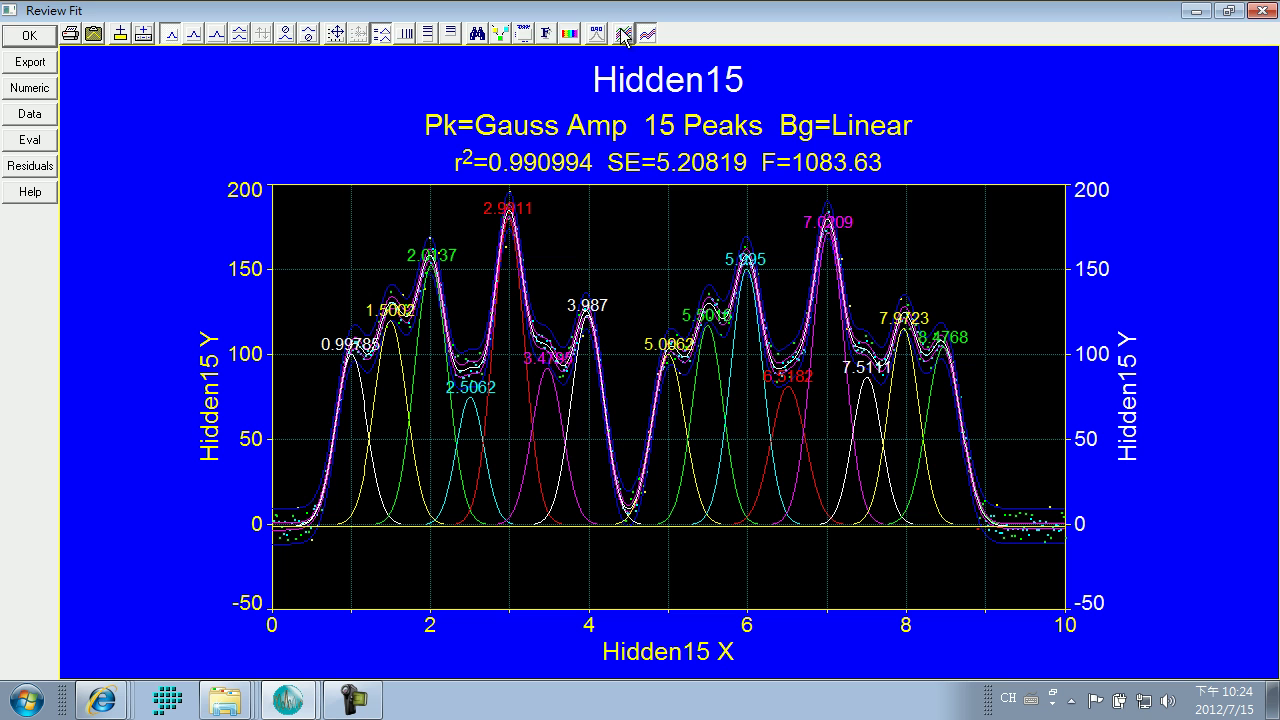
pyautogui.click(624, 34)
pyautogui.click(729, 333)
pyautogui.click(647, 35)
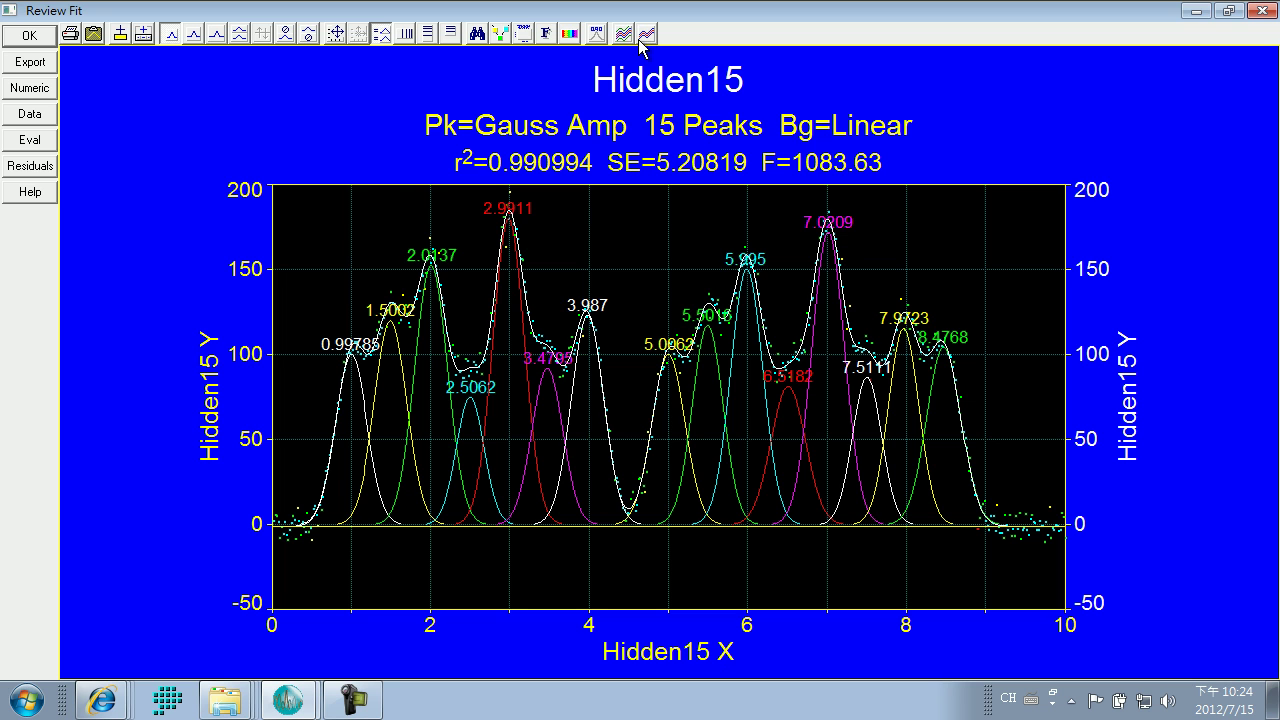
pyautogui.click(624, 34)
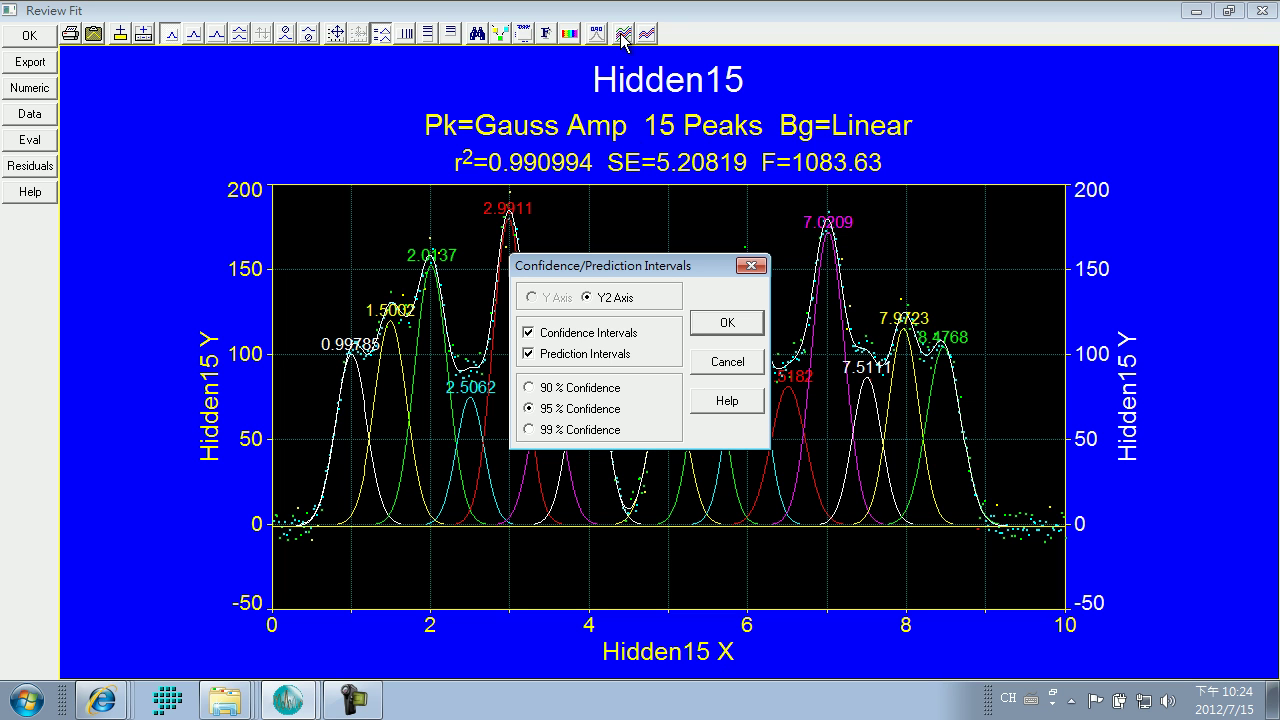
pyautogui.click(529, 333)
pyautogui.click(708, 328)
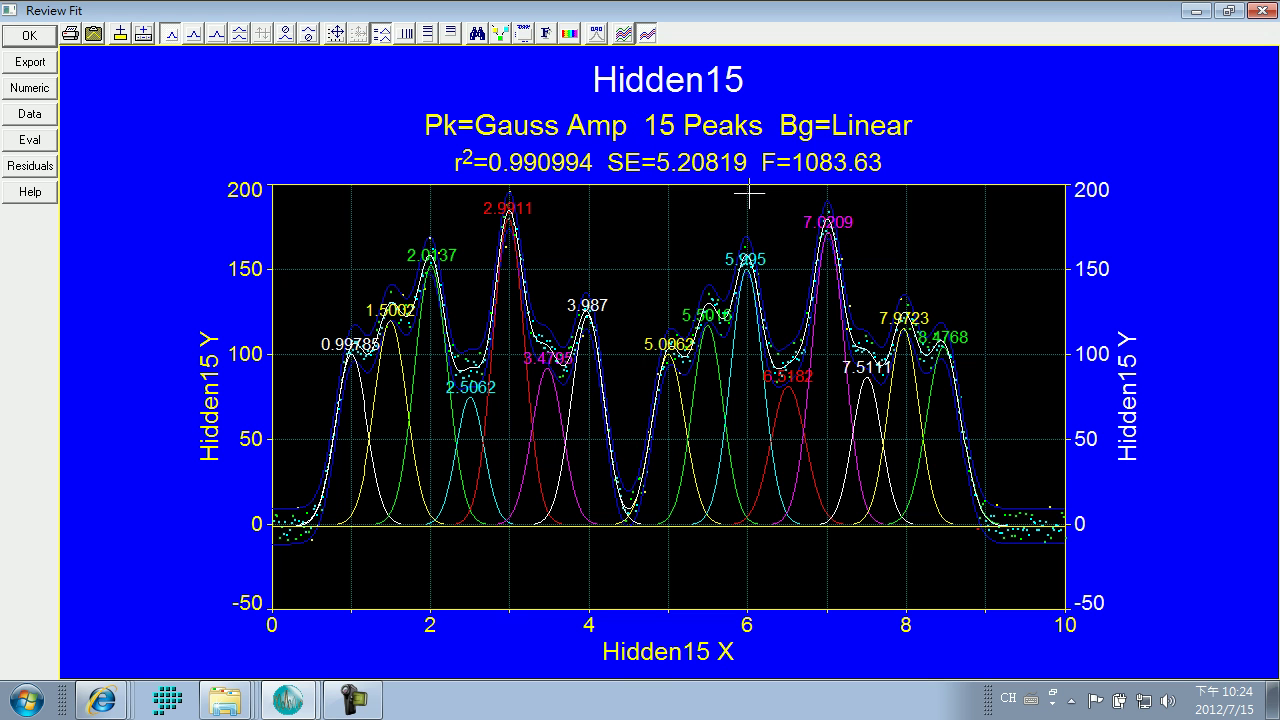
pyautogui.click(30, 166)
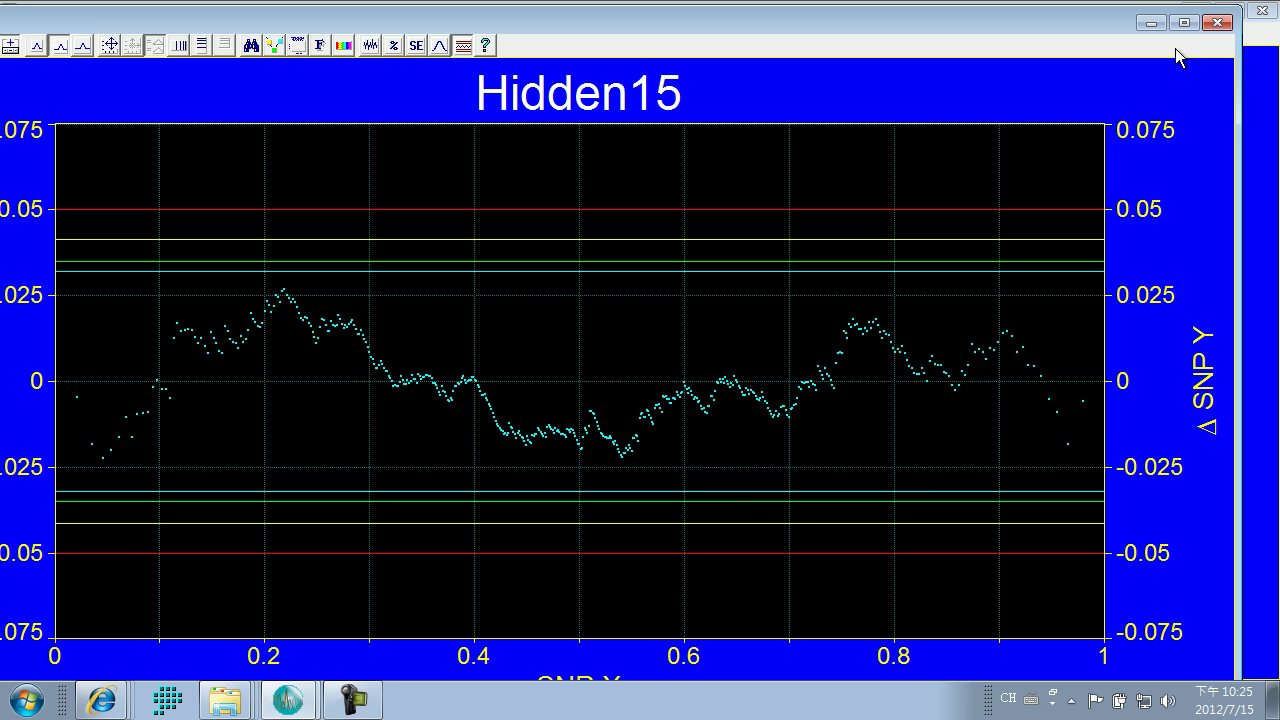
pyautogui.click(1215, 23)
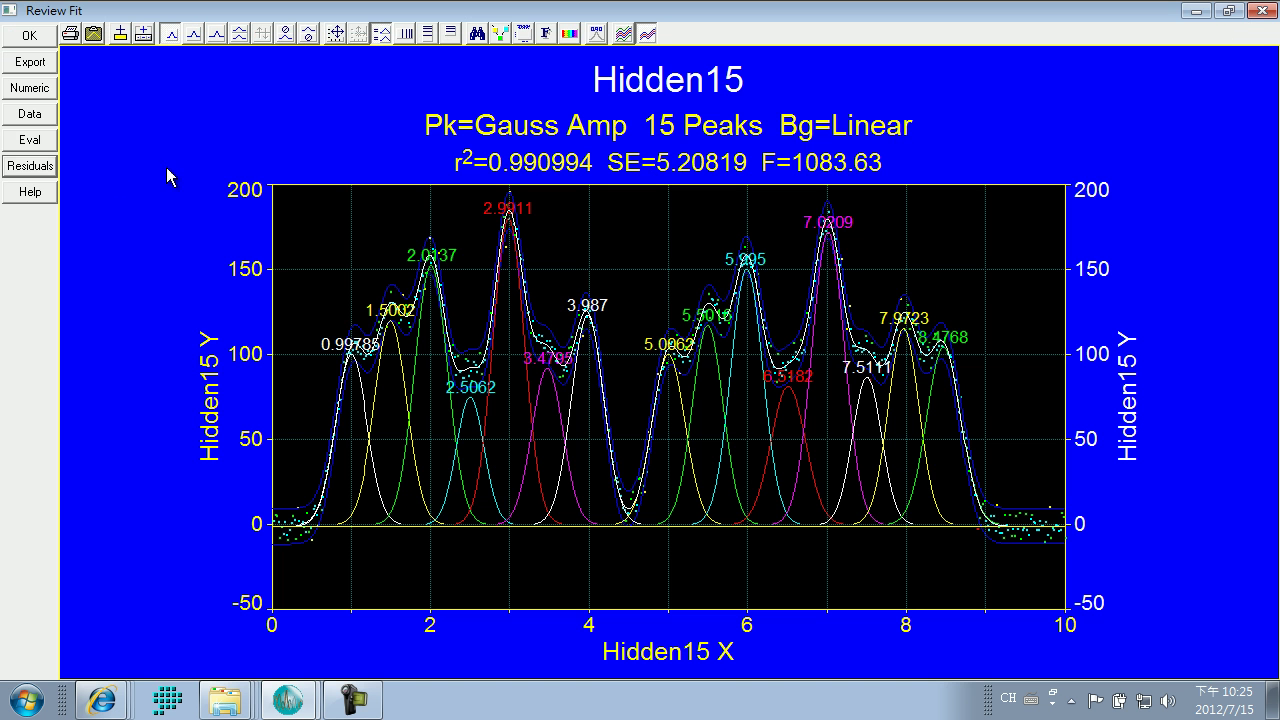
pyautogui.click(36, 140)
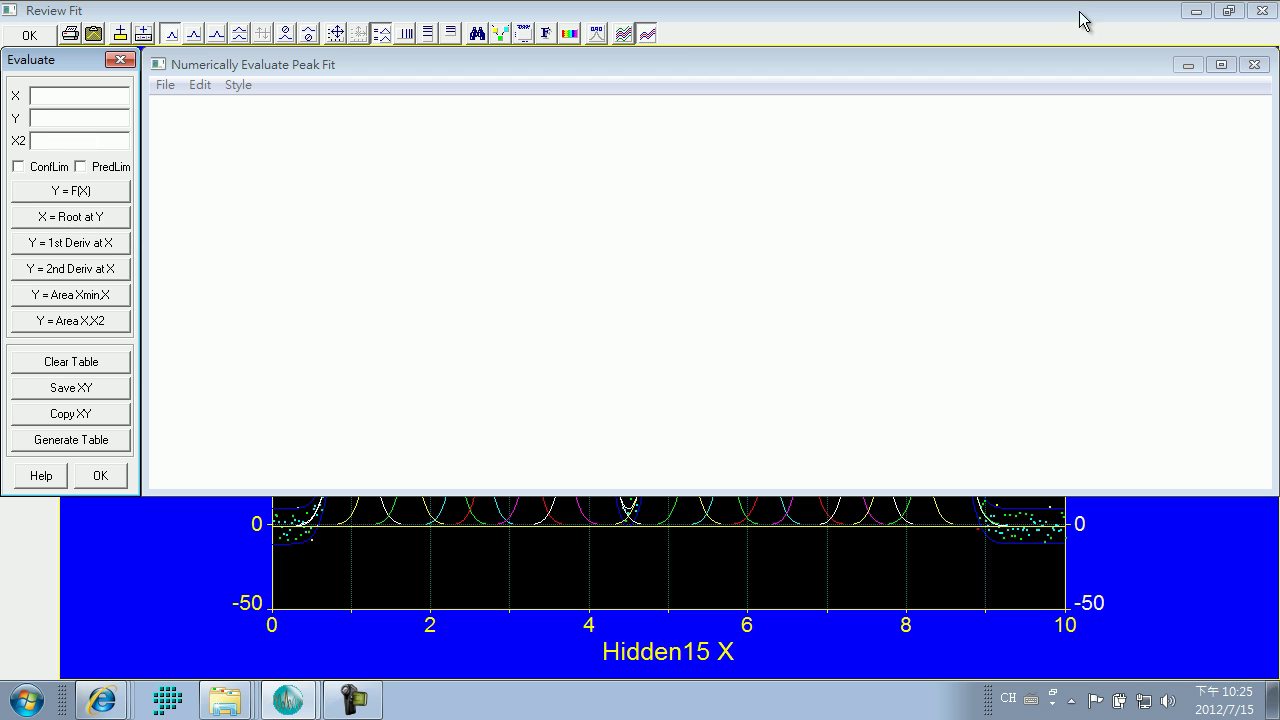
pyautogui.click(1263, 69)
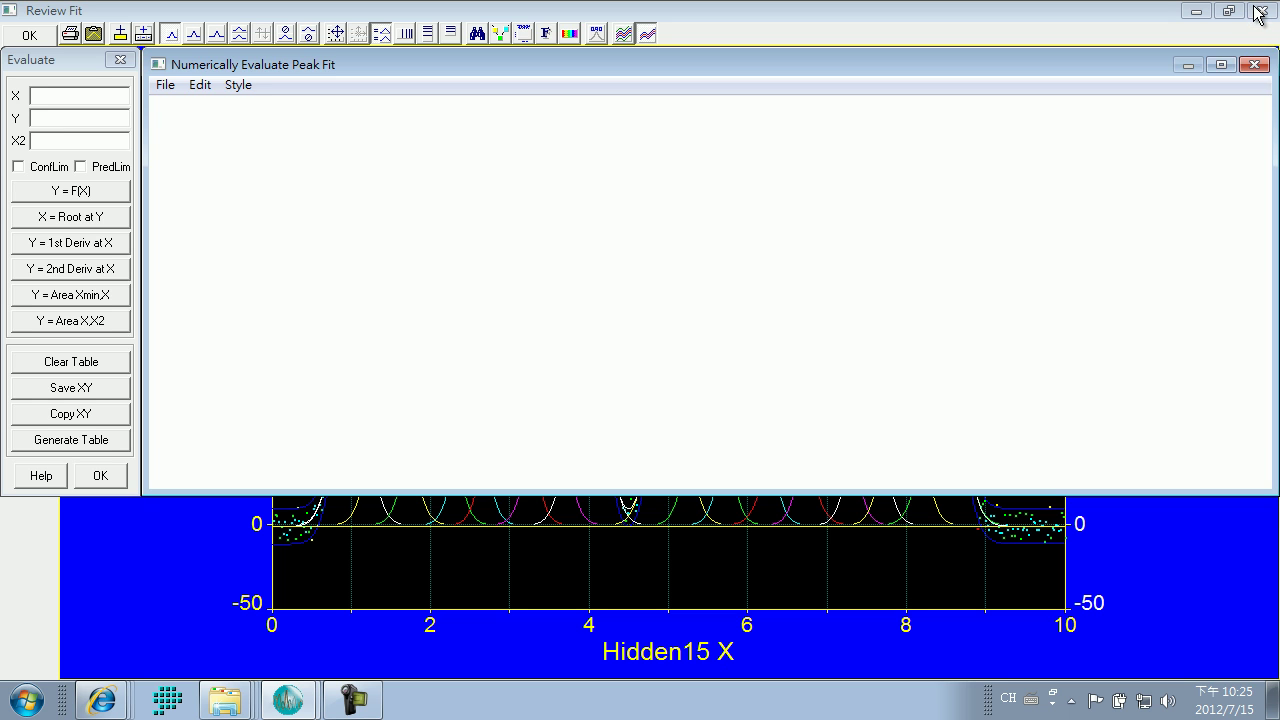
pyautogui.click(27, 36)
pyautogui.click(91, 196)
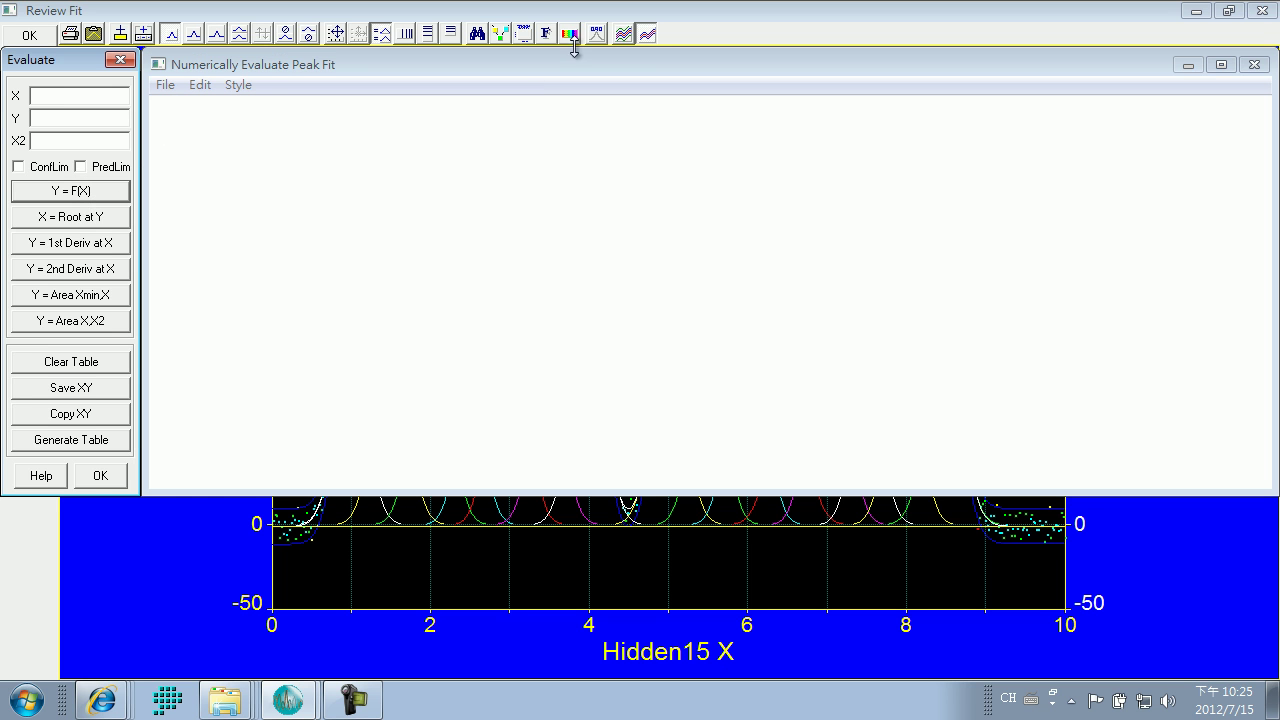
pyautogui.click(122, 61)
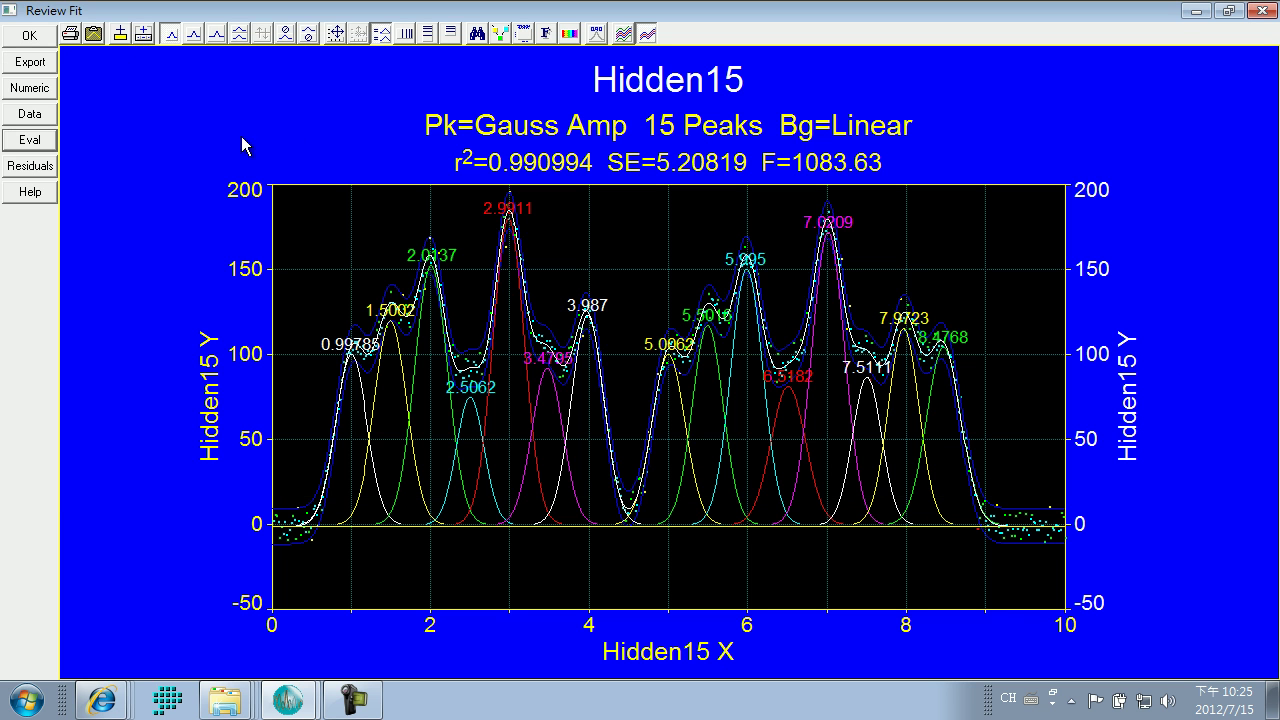
# Open the Numeric peak summary and view it as text in the ASCII Editor
pyautogui.click(30, 88)
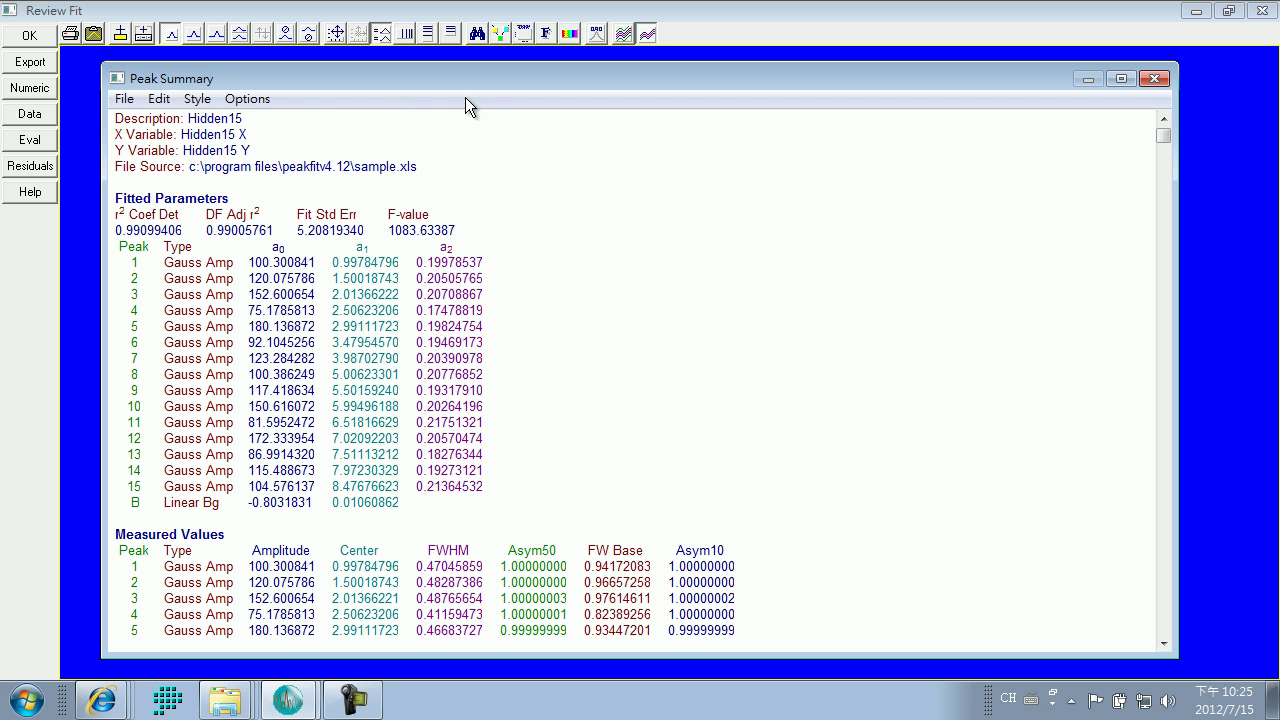
pyautogui.click(157, 98)
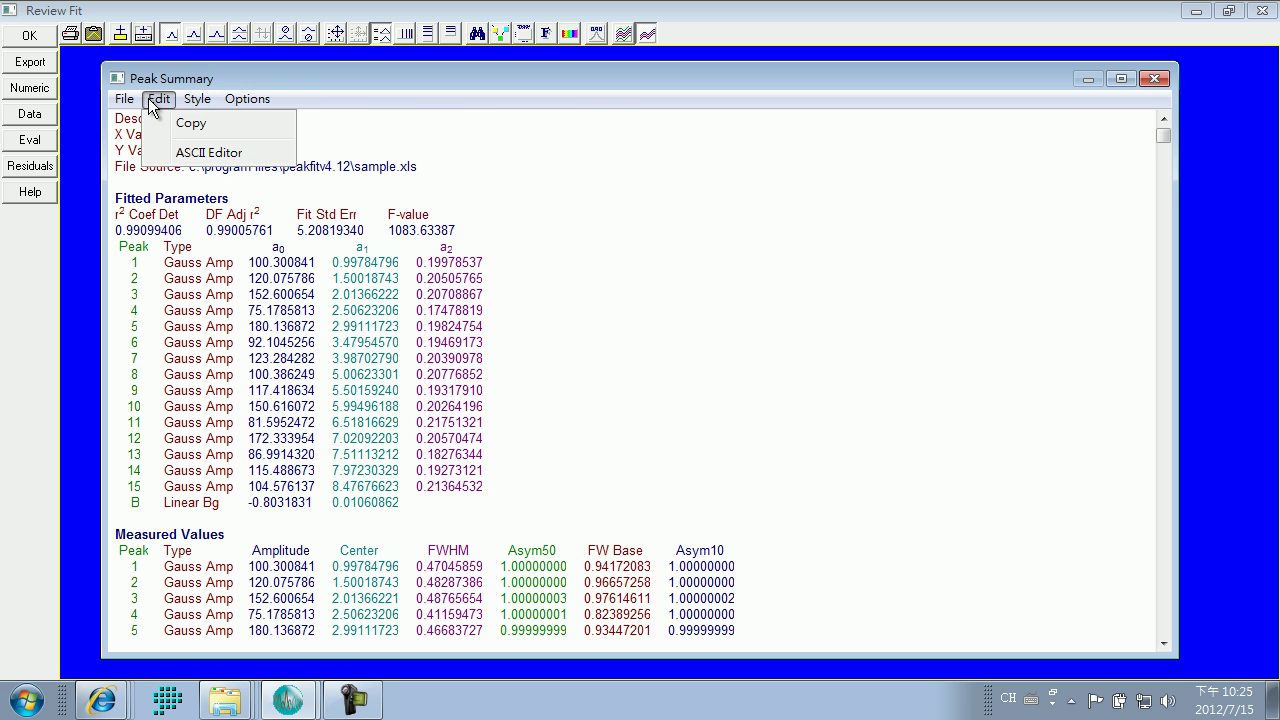
pyautogui.click(186, 152)
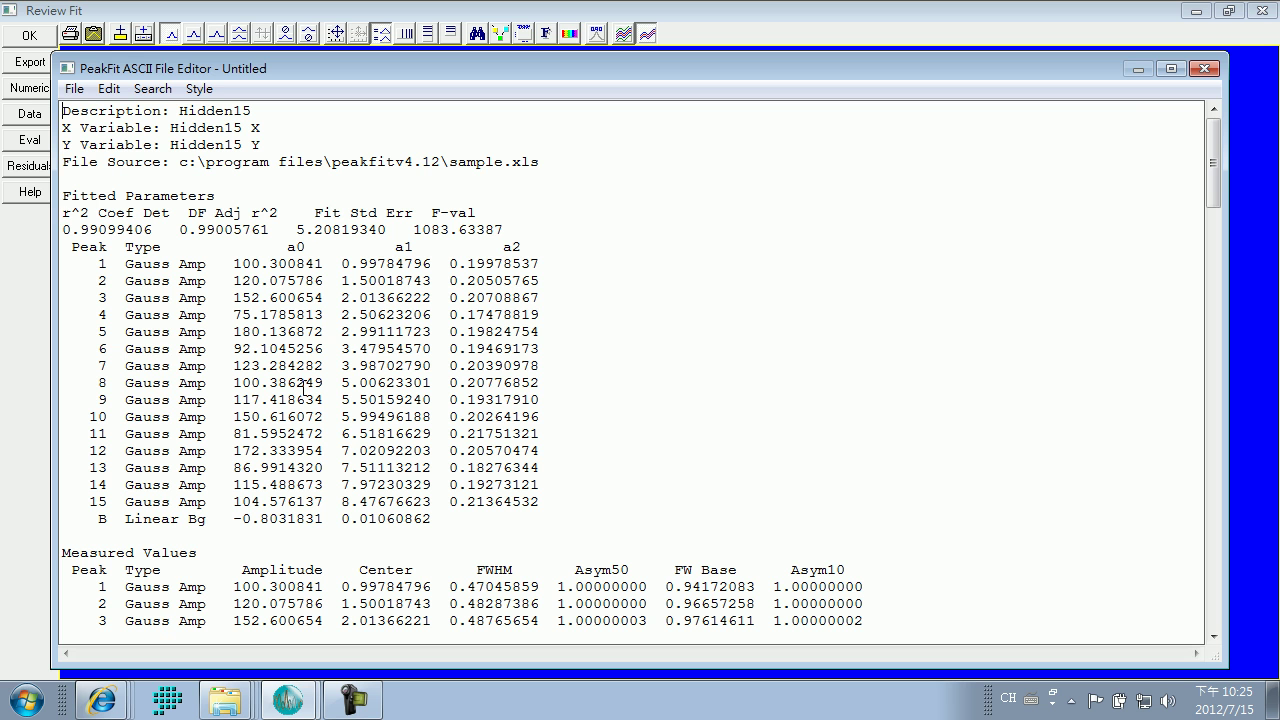
pyautogui.click(1205, 70)
# View the point-by-point Data summary in the ASCII Editor, then close the data table
pyautogui.click(16, 117)
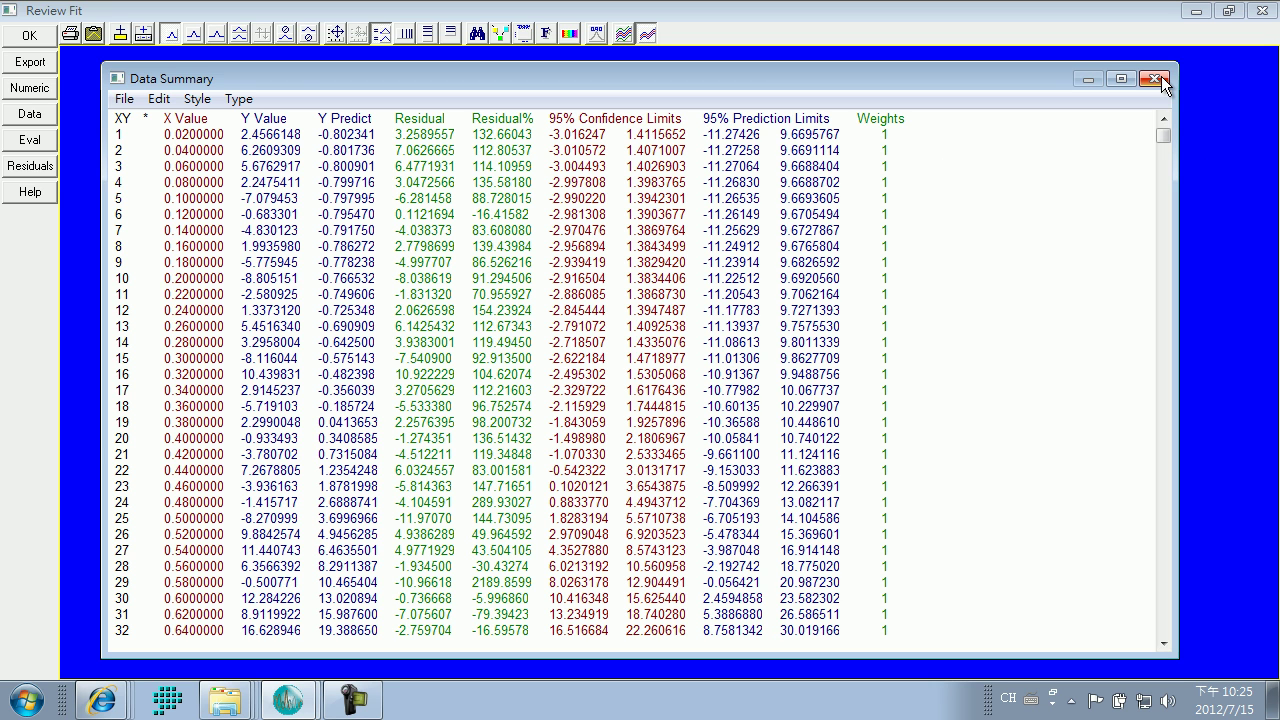
pyautogui.click(159, 98)
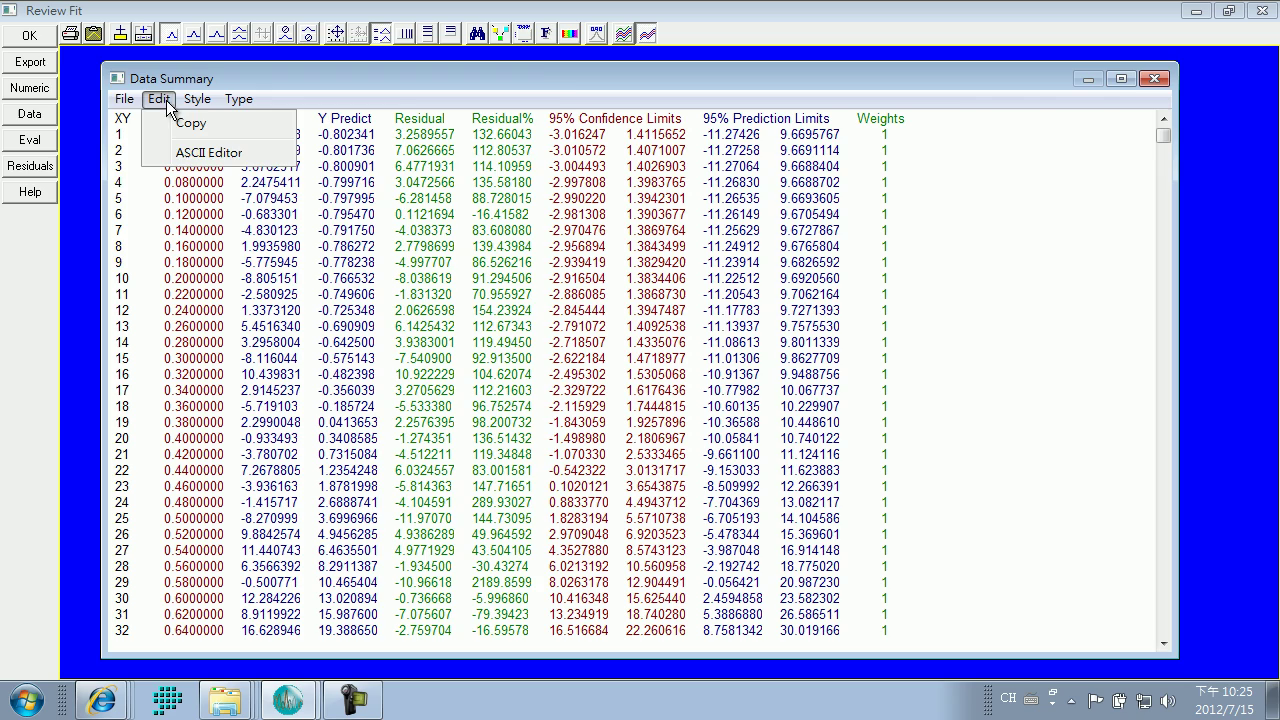
pyautogui.click(185, 148)
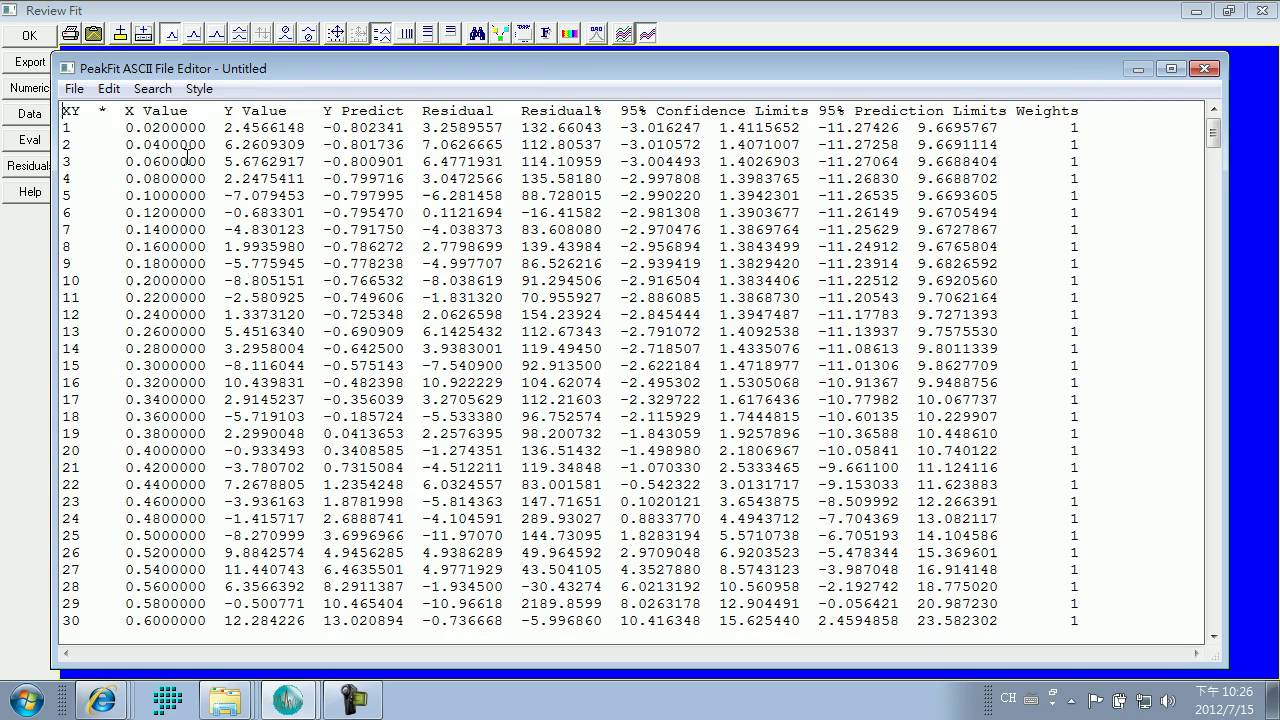
pyautogui.click(1204, 68)
pyautogui.click(1155, 84)
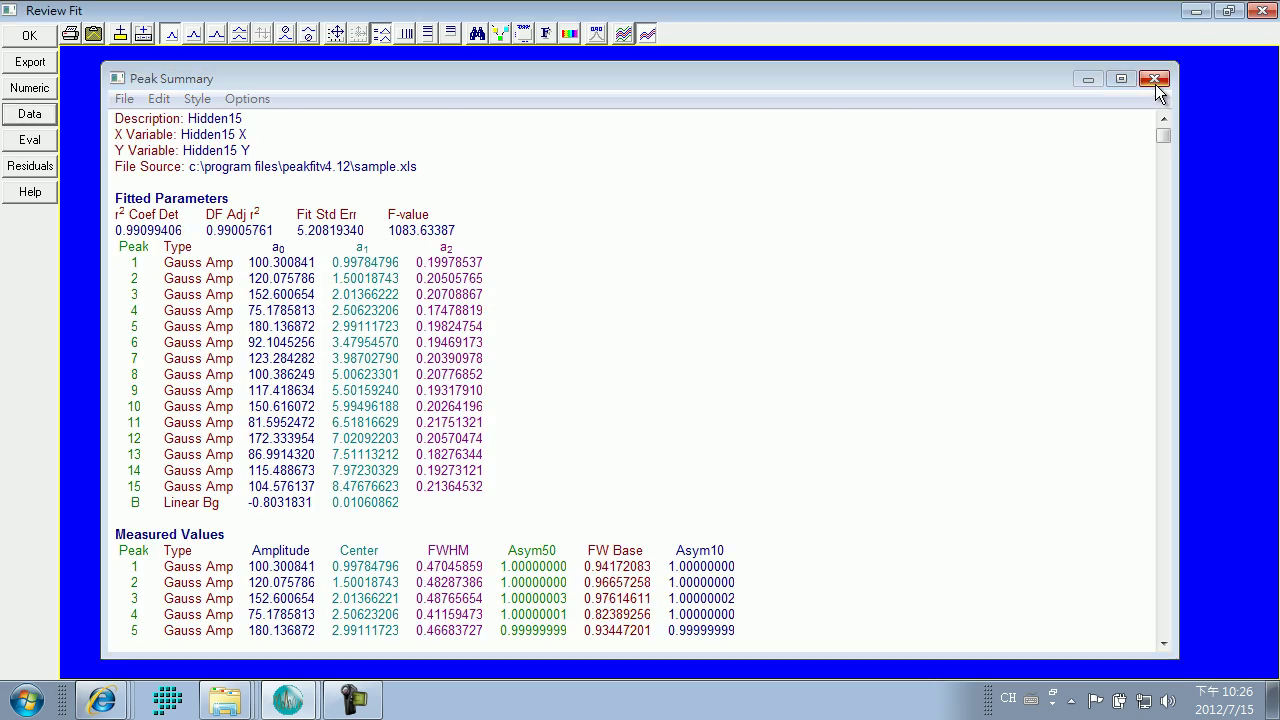
# Start an ASCII export of the fit, cancel saving, and close Review Fit
pyautogui.click(30, 62)
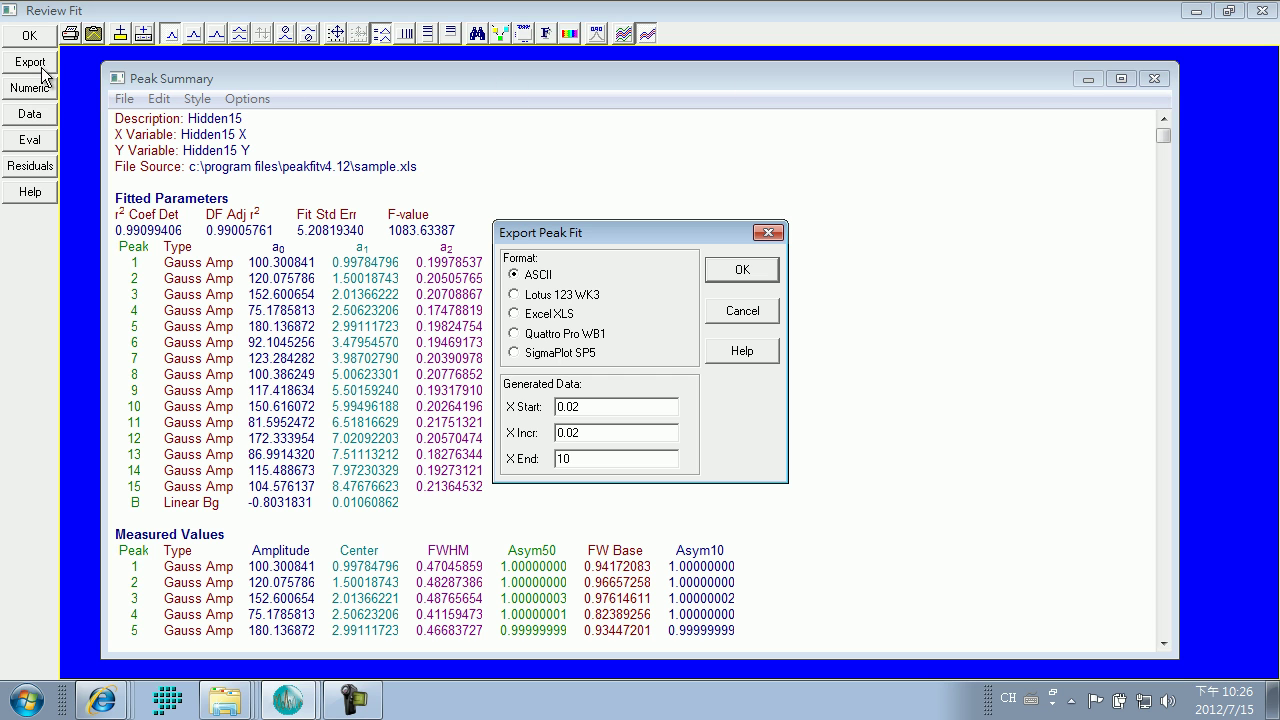
pyautogui.click(743, 272)
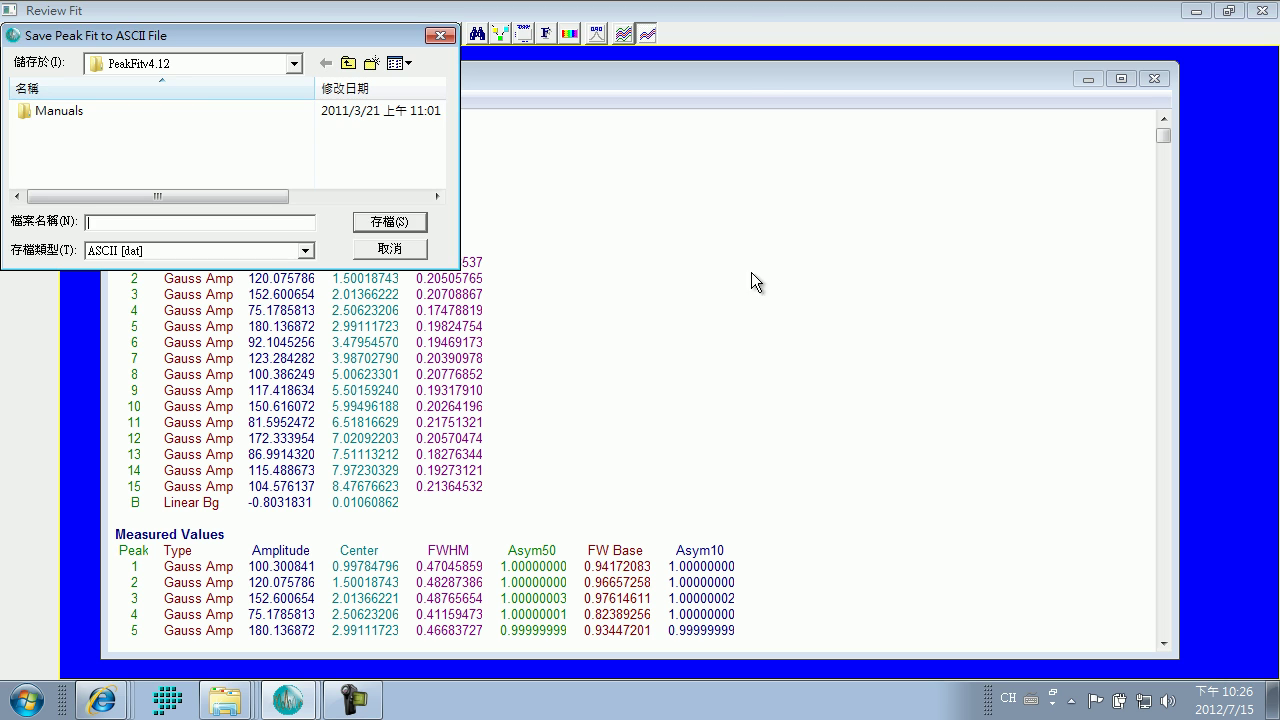
pyautogui.click(403, 247)
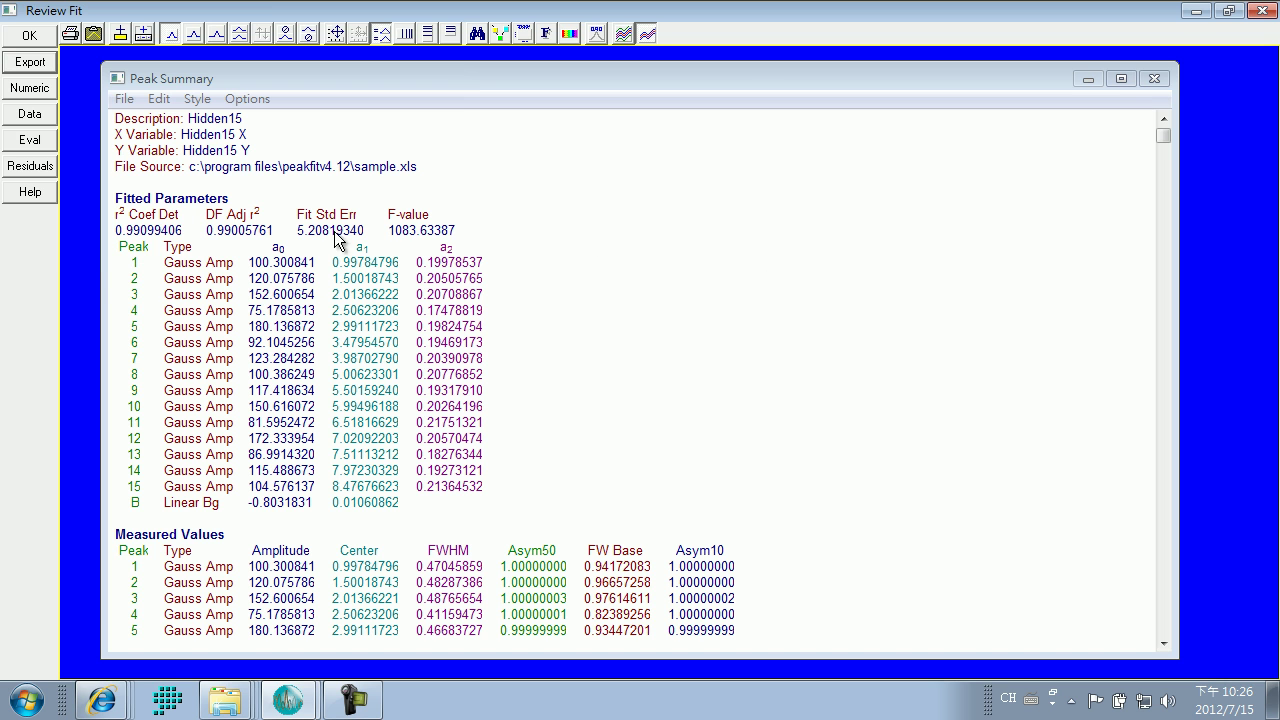
pyautogui.click(14, 38)
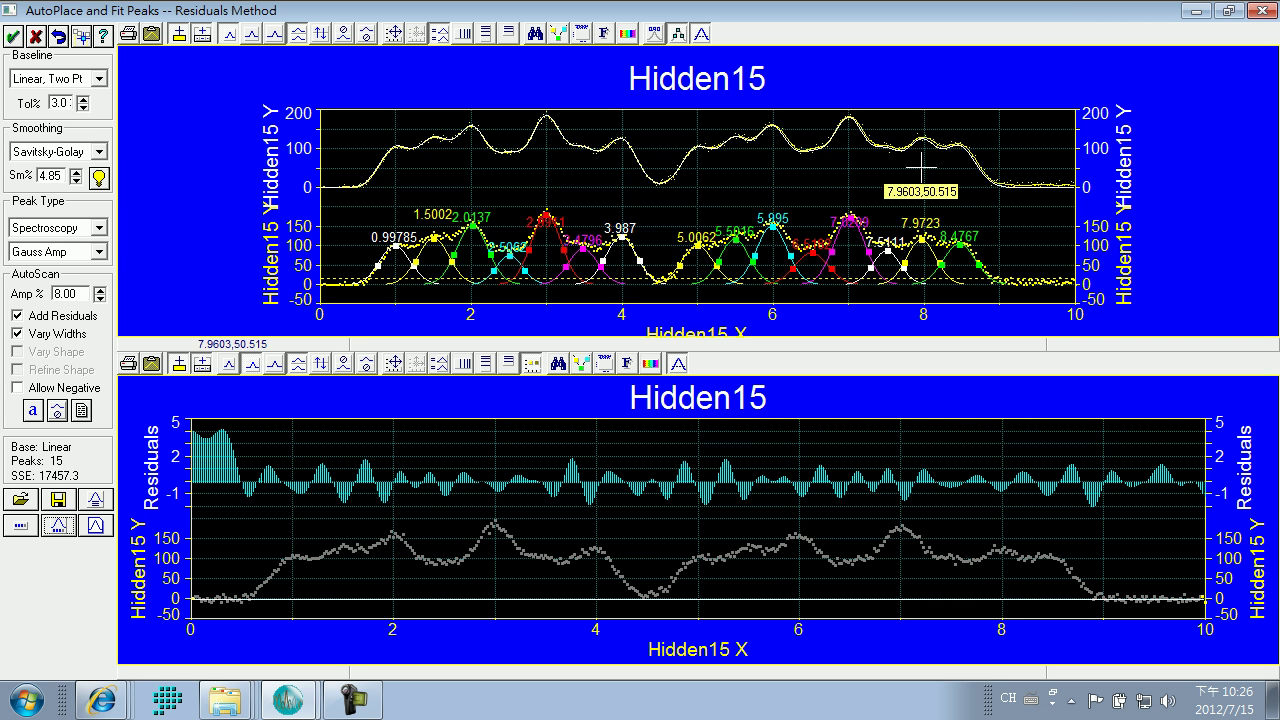